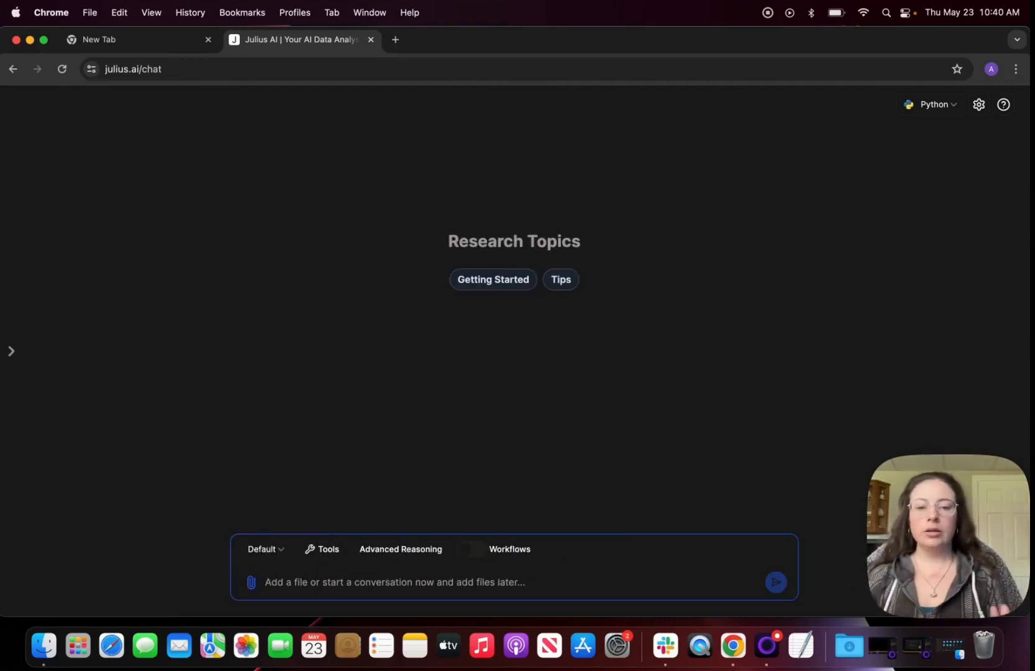
Paste and send df = sns.load_dataset('titanic') to load the Titanic data and show its first five rows
{"action": "right_click", "coordinate": [334, 583]}
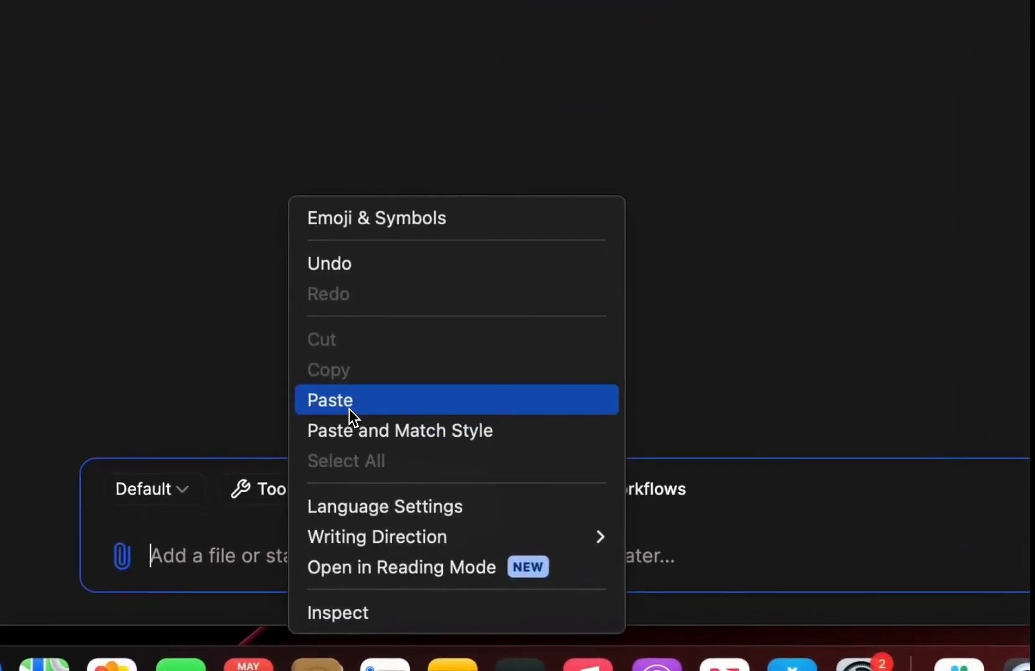
{"action": "left_click", "coordinate": [350, 410]}
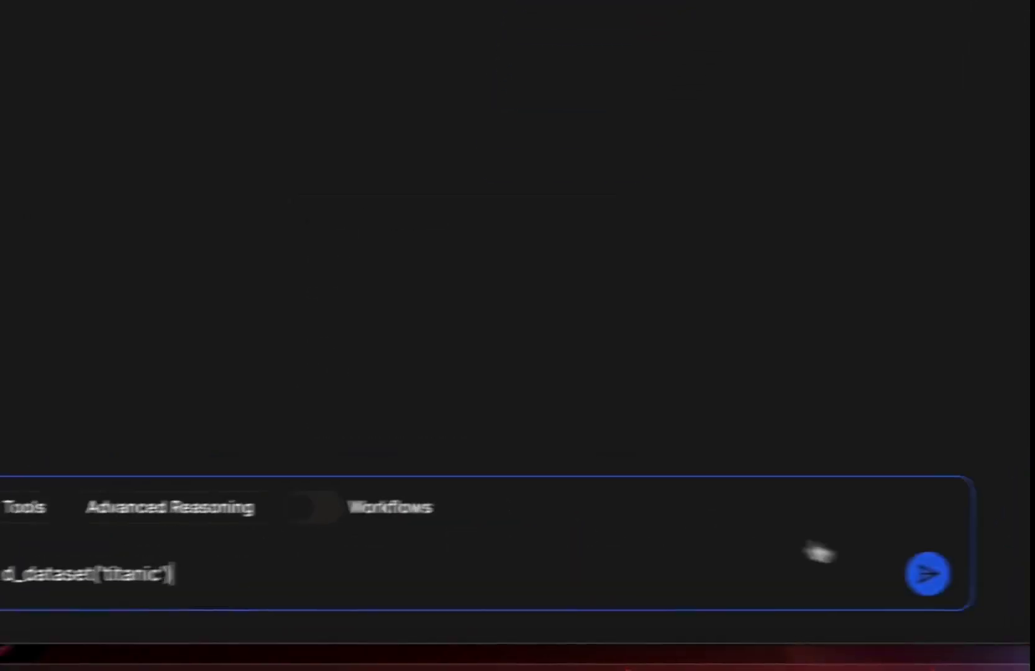
{"action": "key", "text": "Return"}
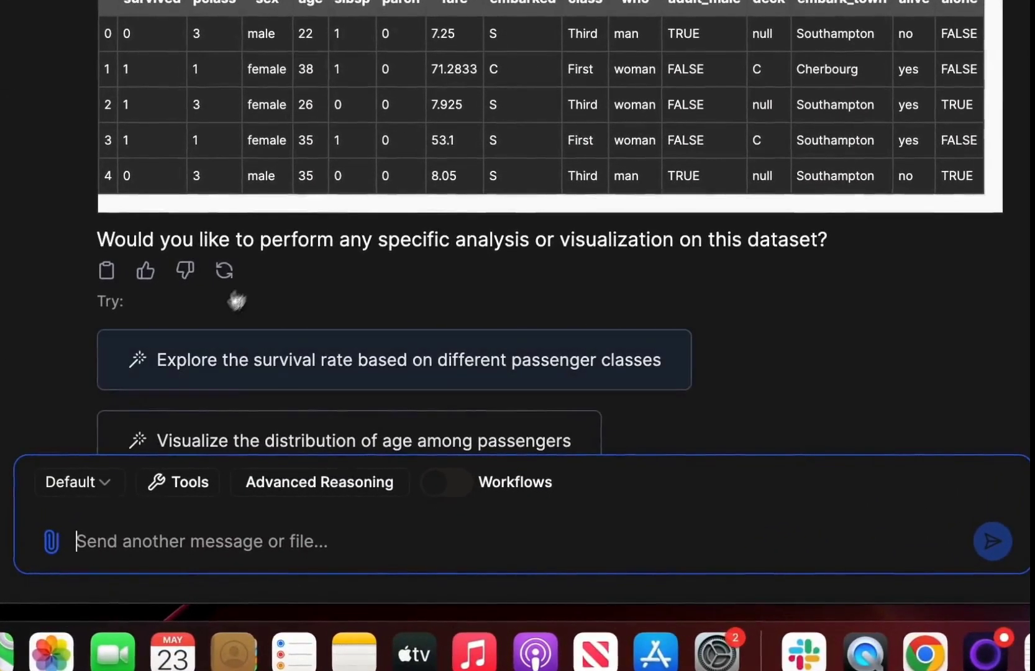
Request summary statistics of the Titanic dataset using df.describe()
{"action": "type", "text": "please give me a summary statistics of t"}
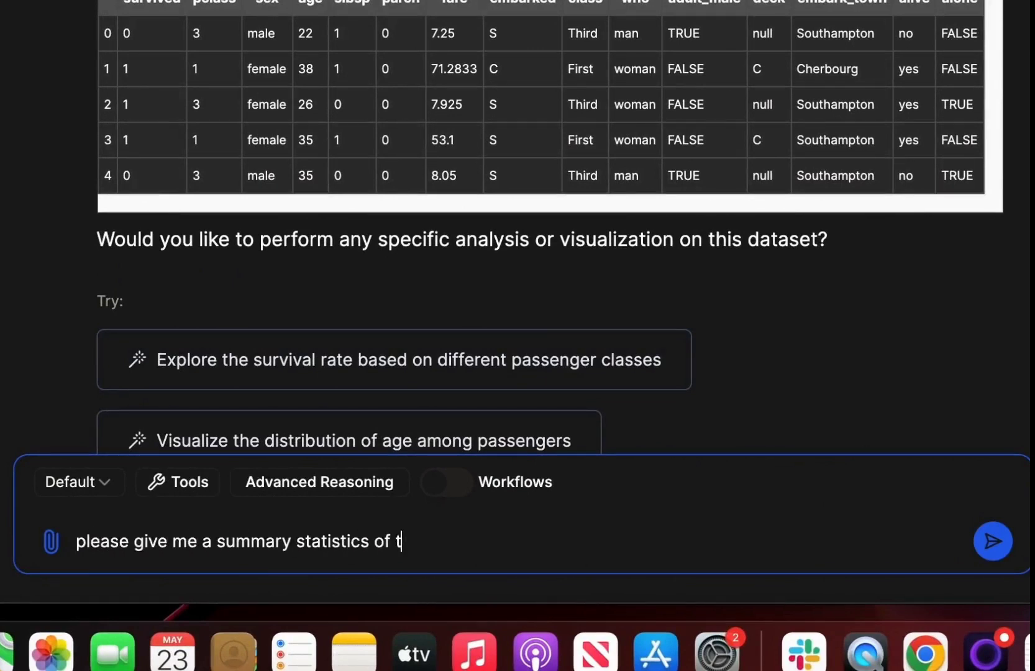
{"action": "type", "text": "he dataset: print('\\"}
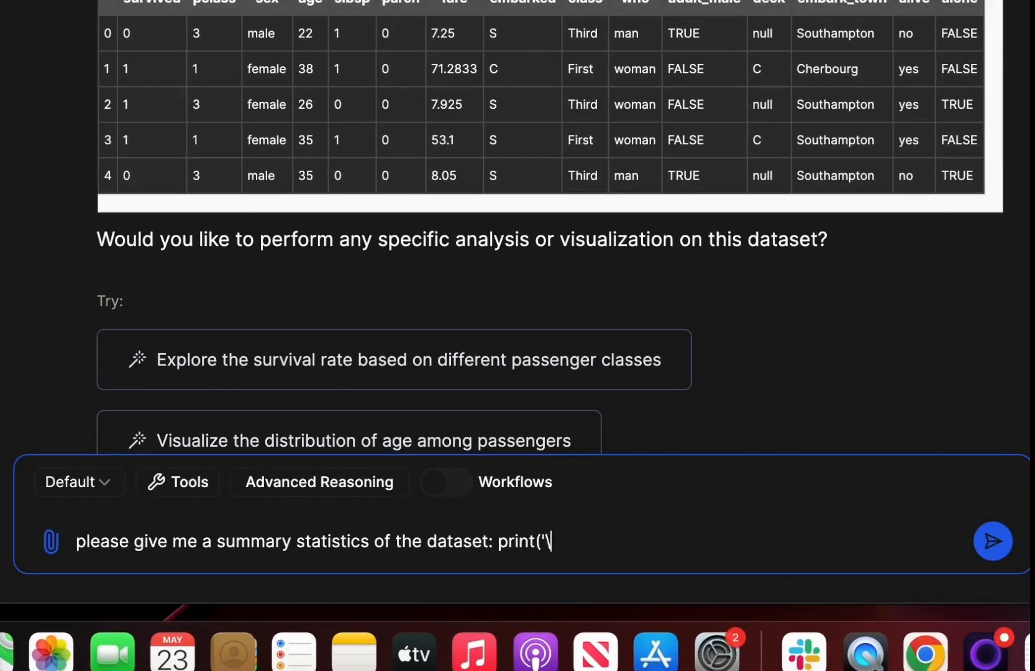
{"action": "key", "text": "BackSpace"}
{"action": "type", "text": "nsummary statistics of the dataset"}
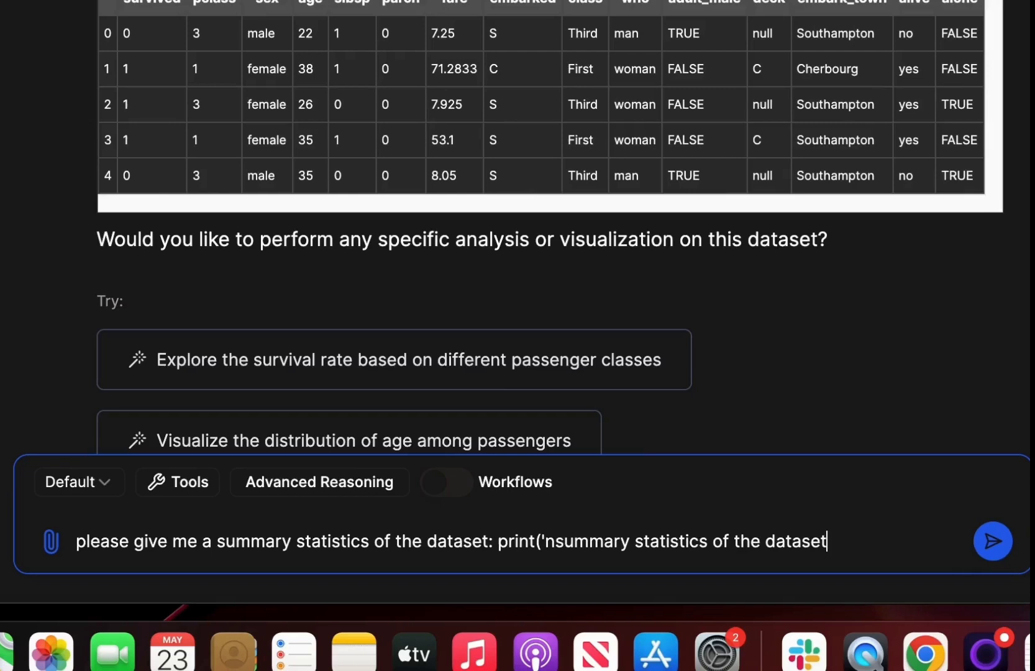
{"action": "type", "text": "') print(df.describe"}
{"action": "key", "text": "Return"}
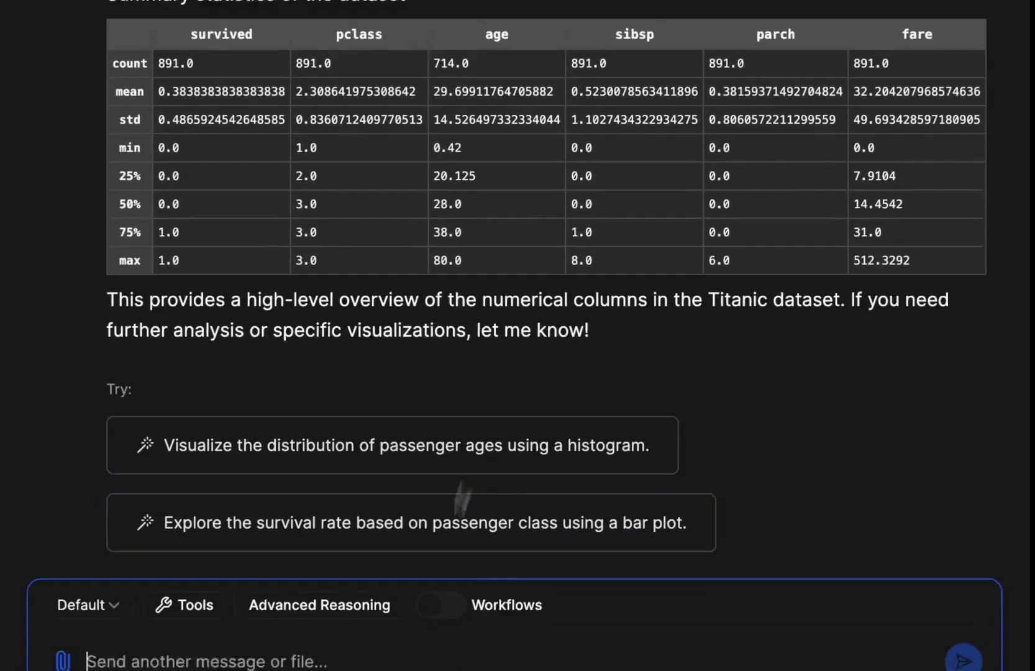
Ask which Titanic columns have missing values, such as age 177 and deck 688
{"action": "left_click", "coordinate": [335, 620]}
{"action": "type", "text": "identify the columns with the missing values please"}
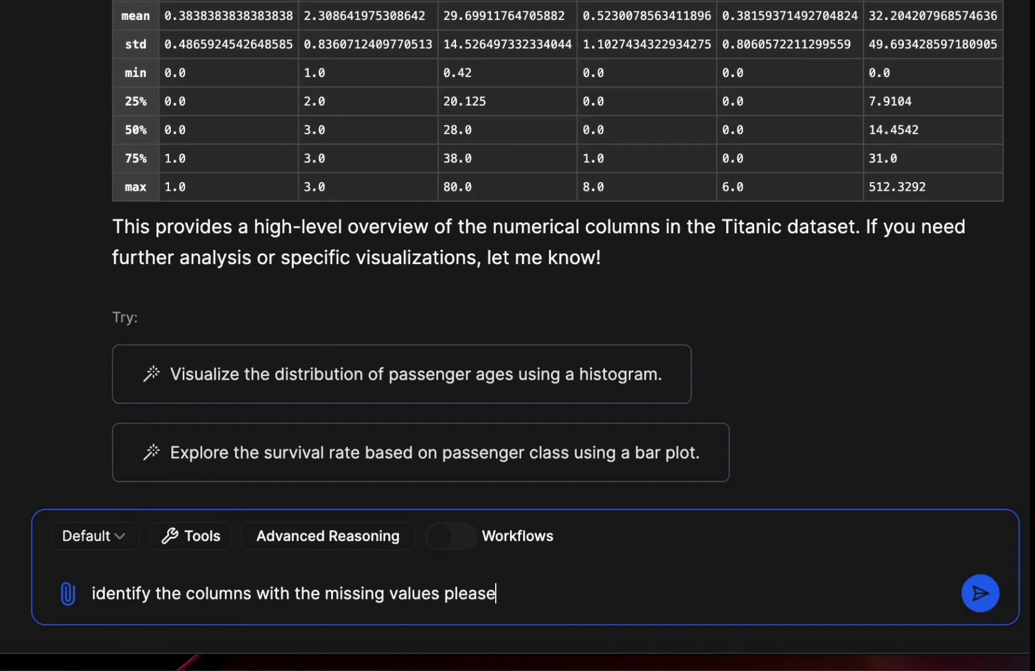
{"action": "key", "text": "Return"}
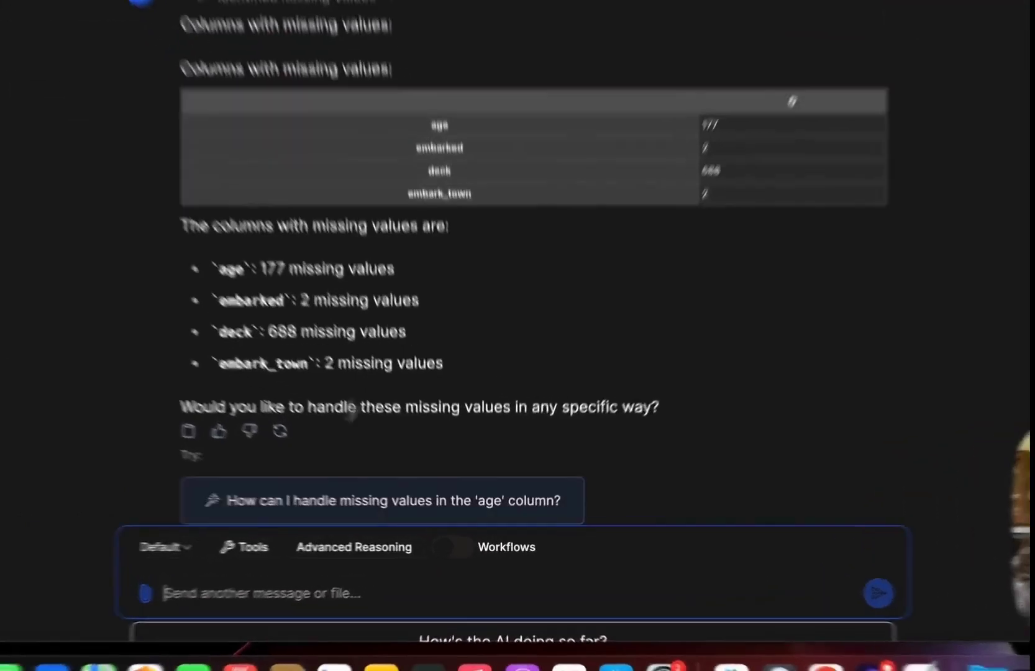
Request median-filled ages, dropped embarked nulls and deck column, then show the updated dataset
{"action": "type", "text": "can you proceed with the following: f"}
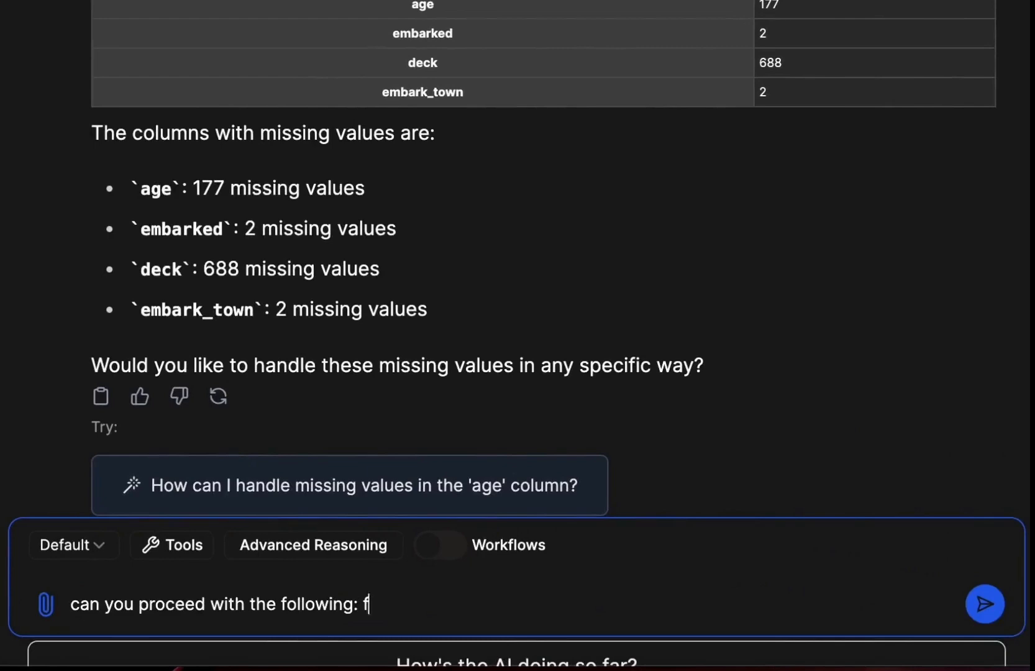
{"action": "type", "text": "ill missing values for \"age\" with the median, drop rows with mis"}
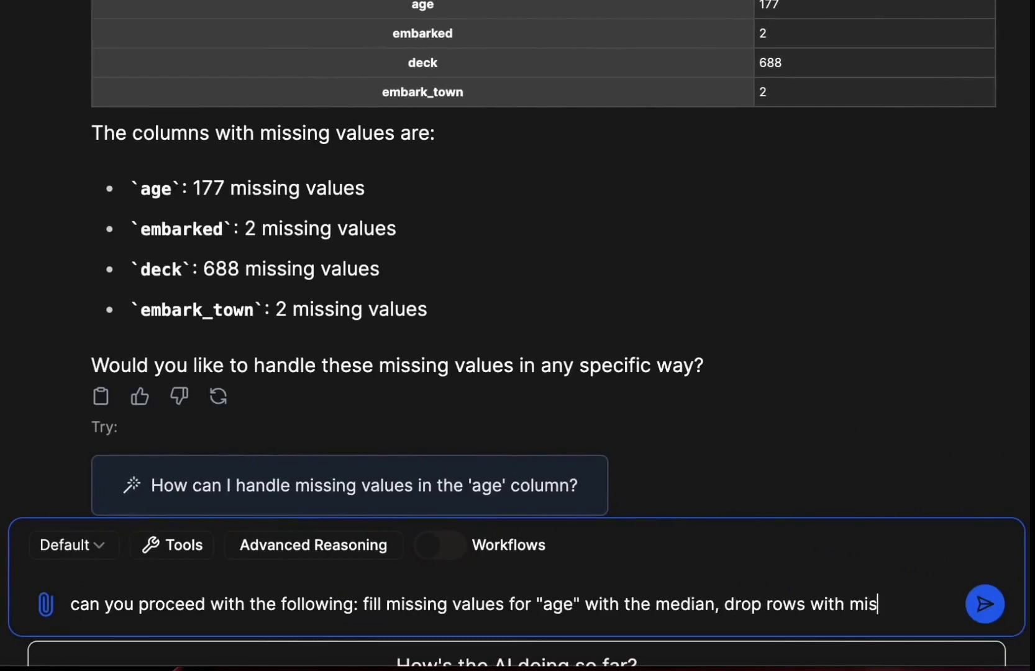
{"action": "type", "text": "sing 'embarked' values, drop the 'deck' column due to too many missing values and then "}
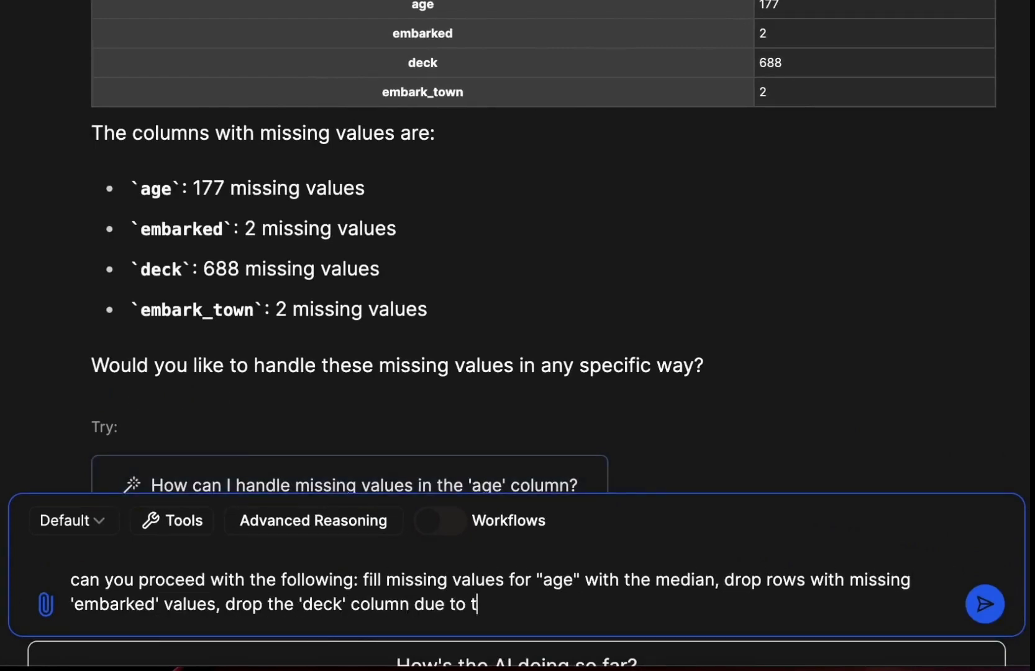
{"action": "type", "text": "show me the updated dataset please"}
{"action": "key", "text": "Return"}
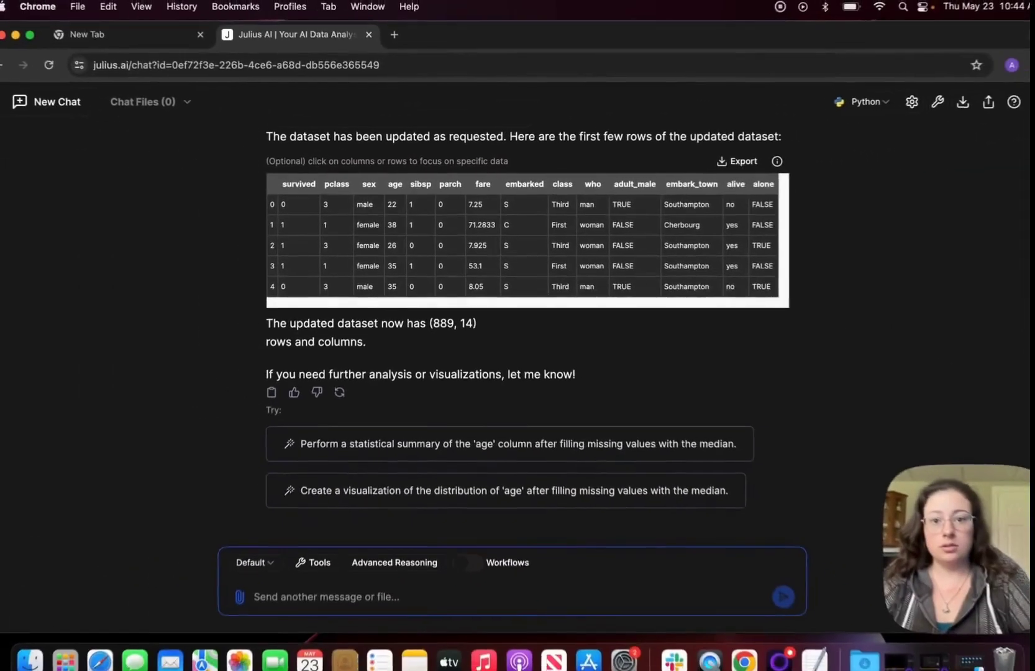
Ask for the passengers' age distribution, shown as a histogram with KDE peaking near 28
{"action": "type", "text": "can"}
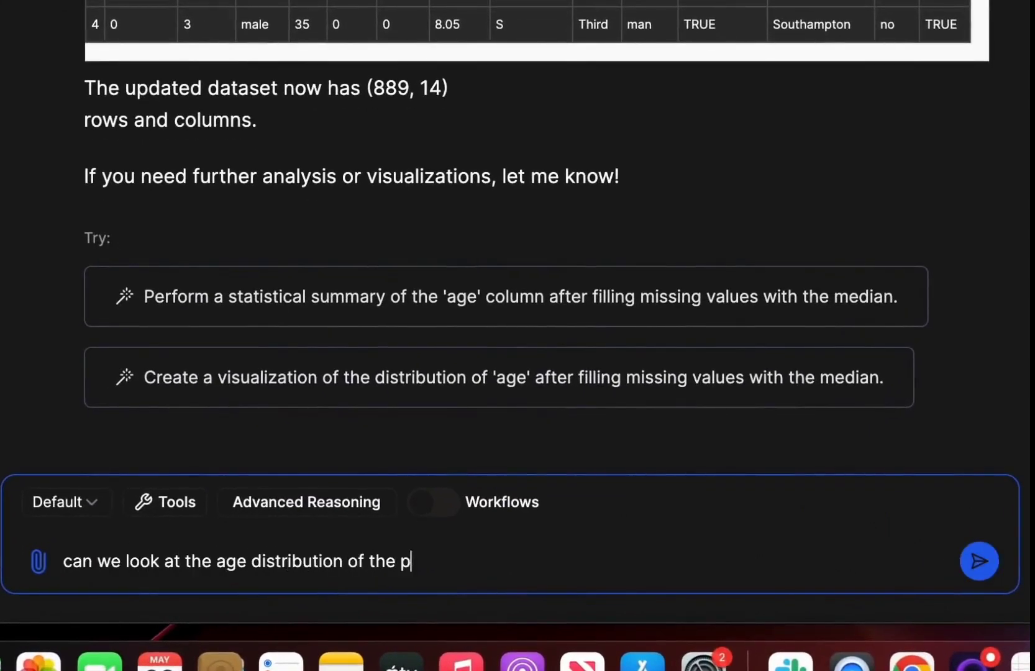
{"action": "key", "text": "Return"}
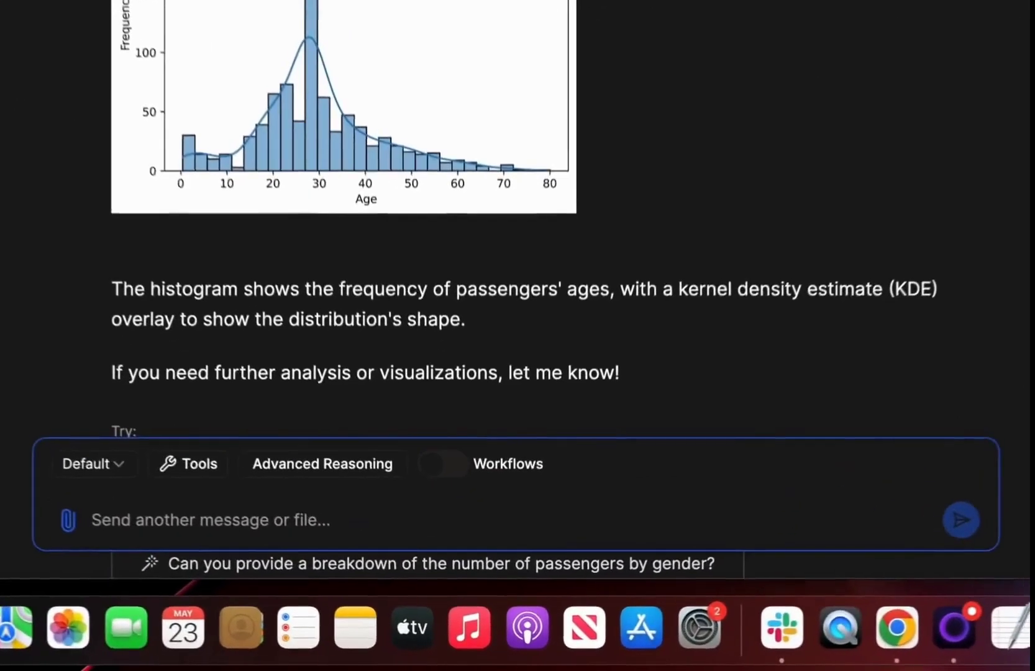
Ask for the age distribution's skewness, reported as 0.507, a moderate right skew
{"action": "type", "text": "can we "}
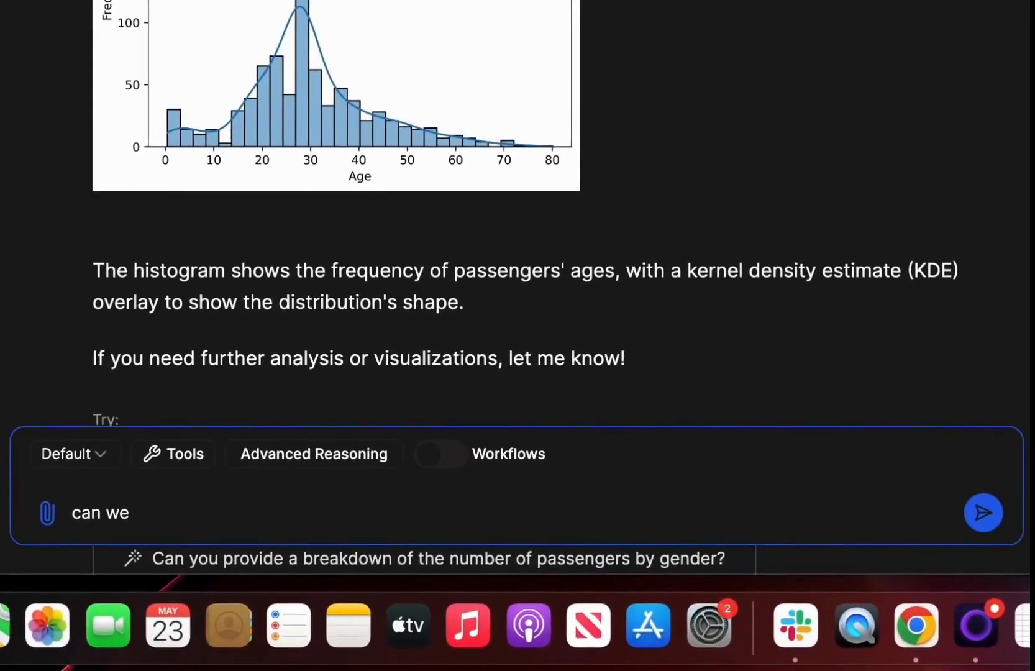
{"action": "type", "text": "look at the skewness of age distribution?"}
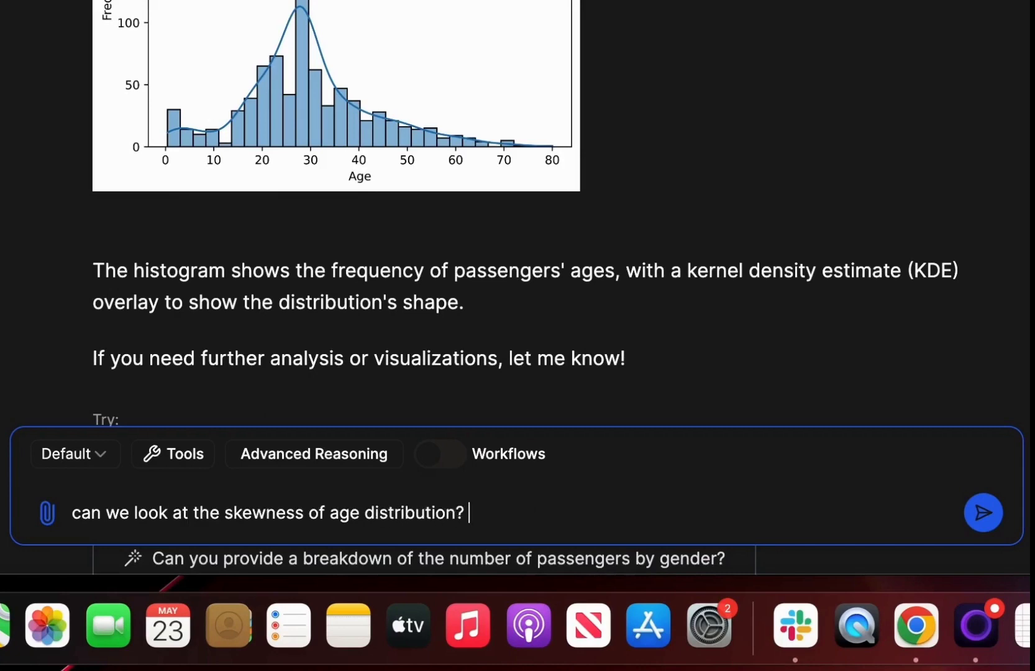
{"action": "key", "text": "Return"}
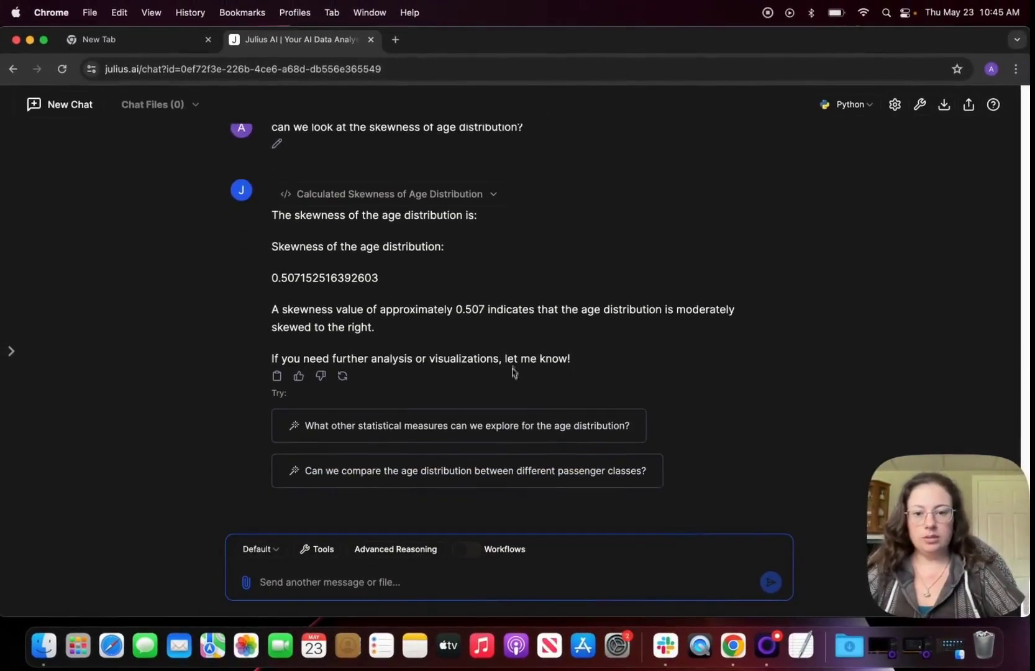
{"action": "scroll", "coordinate": [514, 363], "scroll_direction": "up", "scroll_amount": 8}
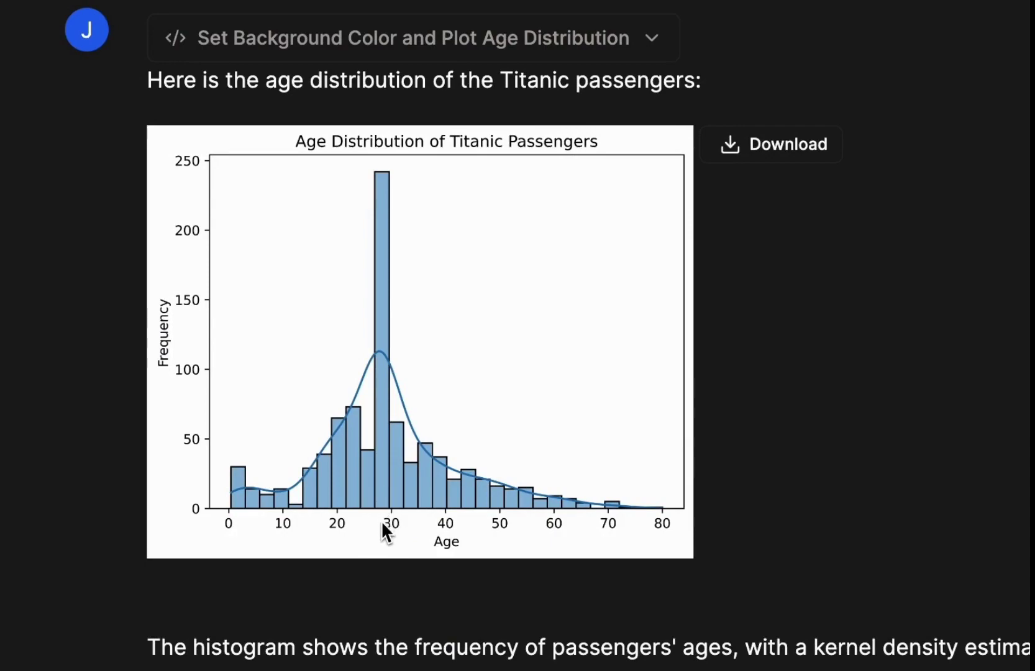
{"action": "scroll", "coordinate": [403, 421], "scroll_direction": "down", "scroll_amount": 8}
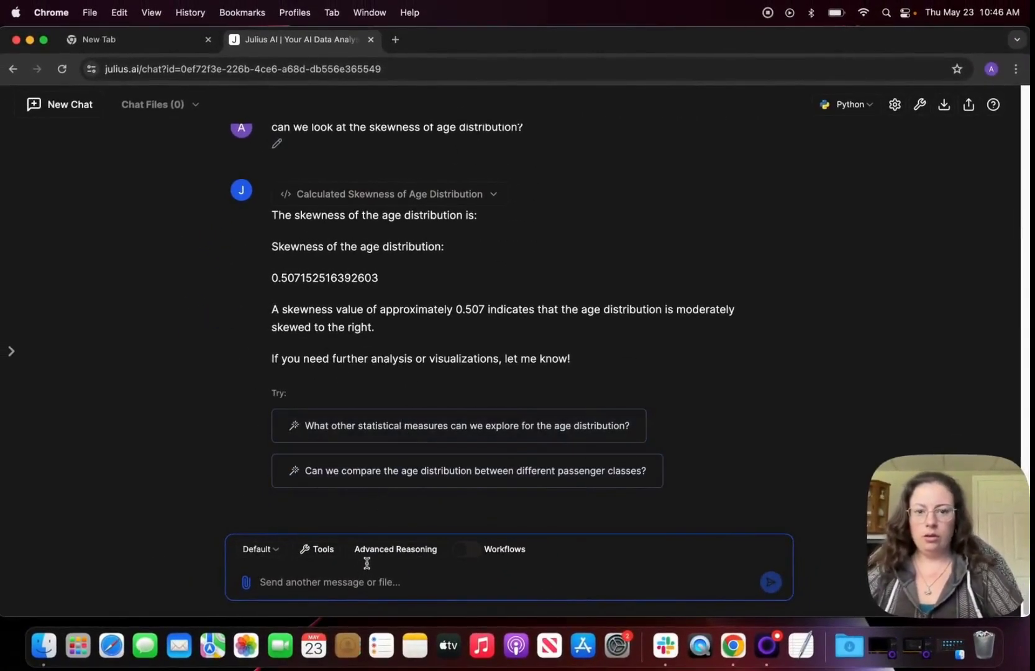
Request a survival-count-by-sex bar chart with a brief description, and inspect it enlarged
{"action": "type", "text": "can we look at the survival count by sex please? can you give me a brief descrit"}
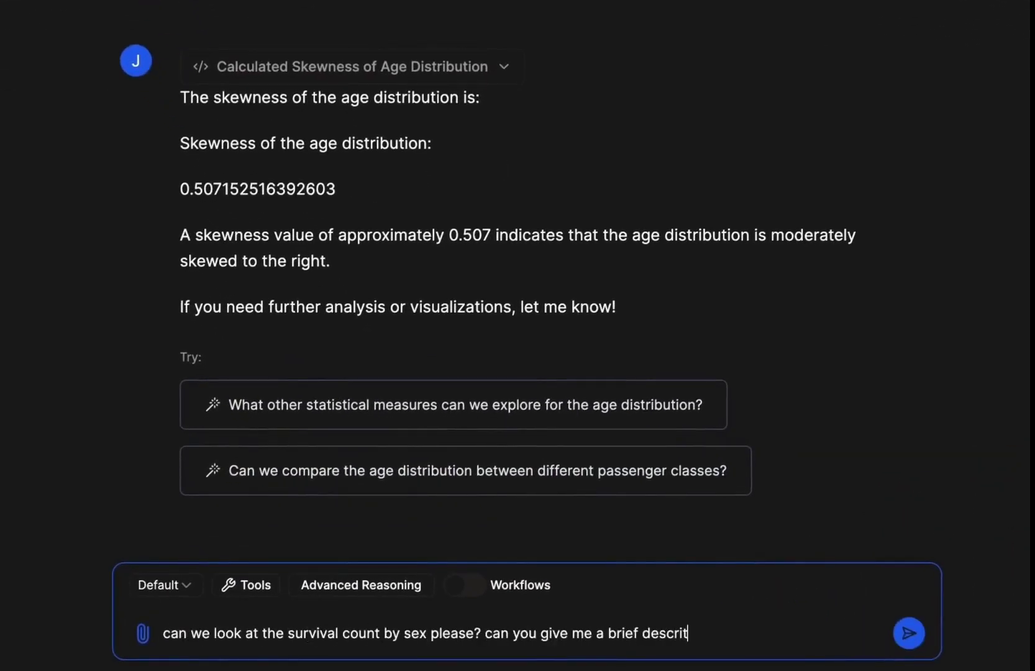
{"action": "key", "text": "Return"}
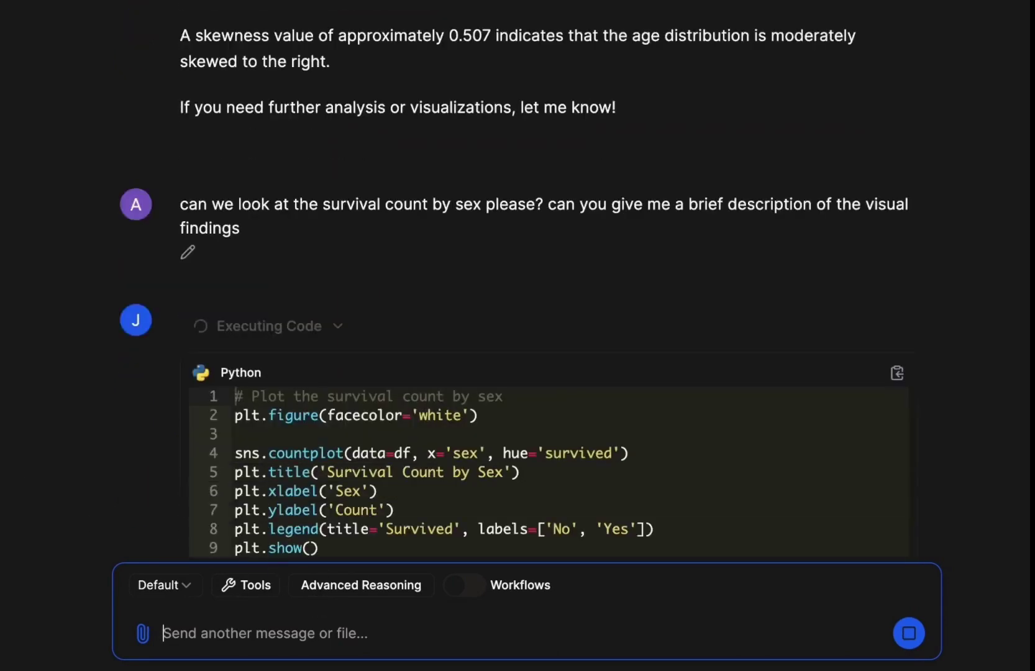
{"action": "scroll", "coordinate": [411, 292], "scroll_direction": "up", "scroll_amount": 1}
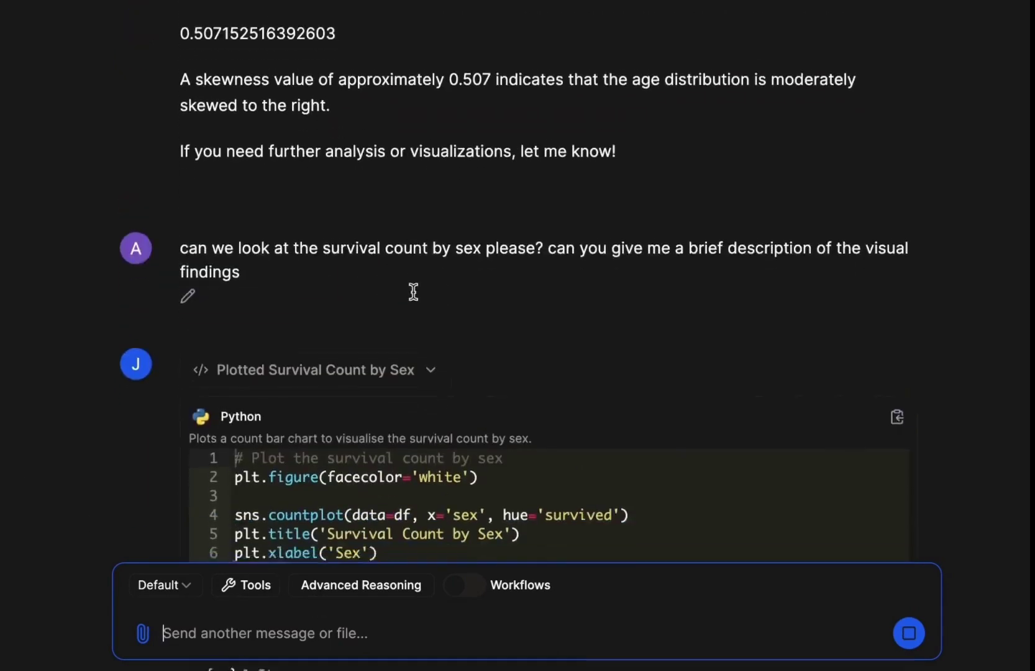
{"action": "scroll", "coordinate": [415, 301], "scroll_direction": "down", "scroll_amount": 10}
{"action": "scroll", "coordinate": [490, 180], "scroll_direction": "up", "scroll_amount": 2}
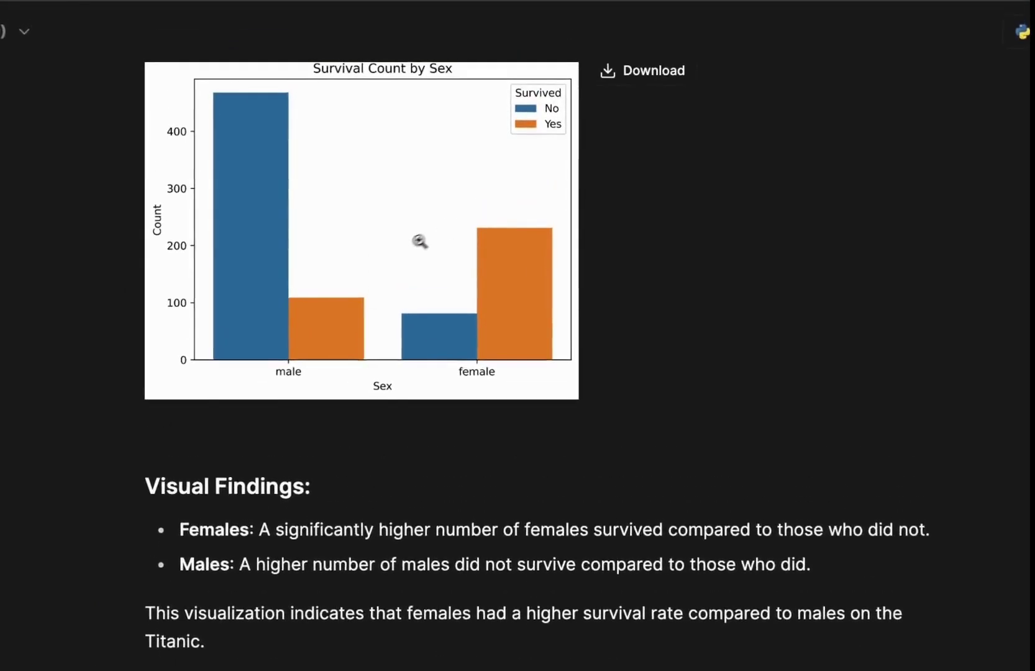
{"action": "left_click", "coordinate": [452, 295]}
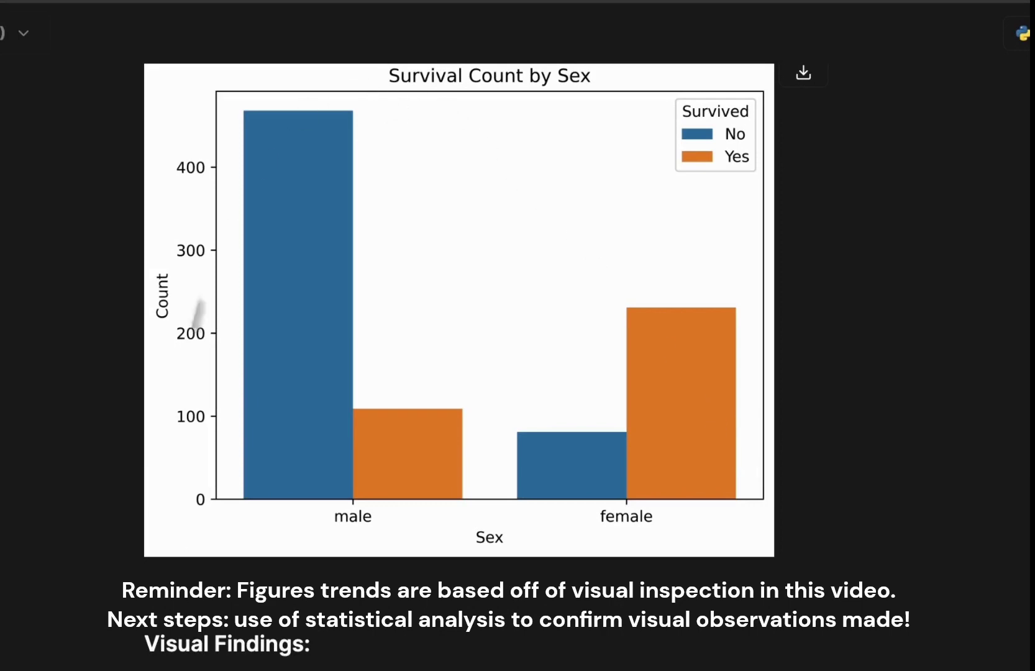
{"action": "left_click", "coordinate": [485, 316]}
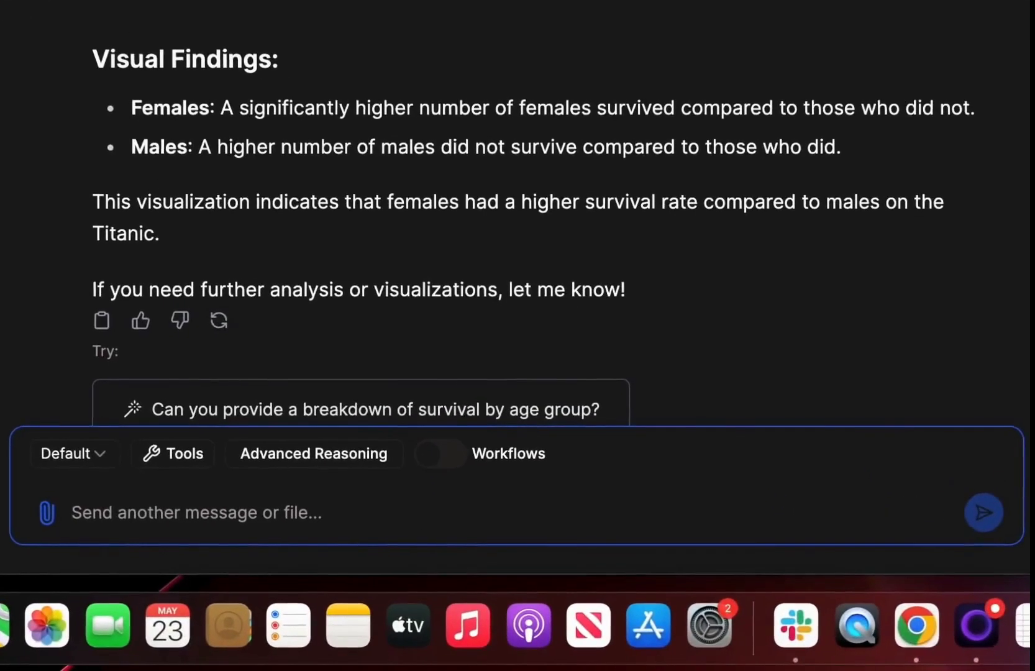
Ask for fare by survival rate with visual trends, and enlarge the resulting box plot
{"action": "type", "text": "can we now look at the"}
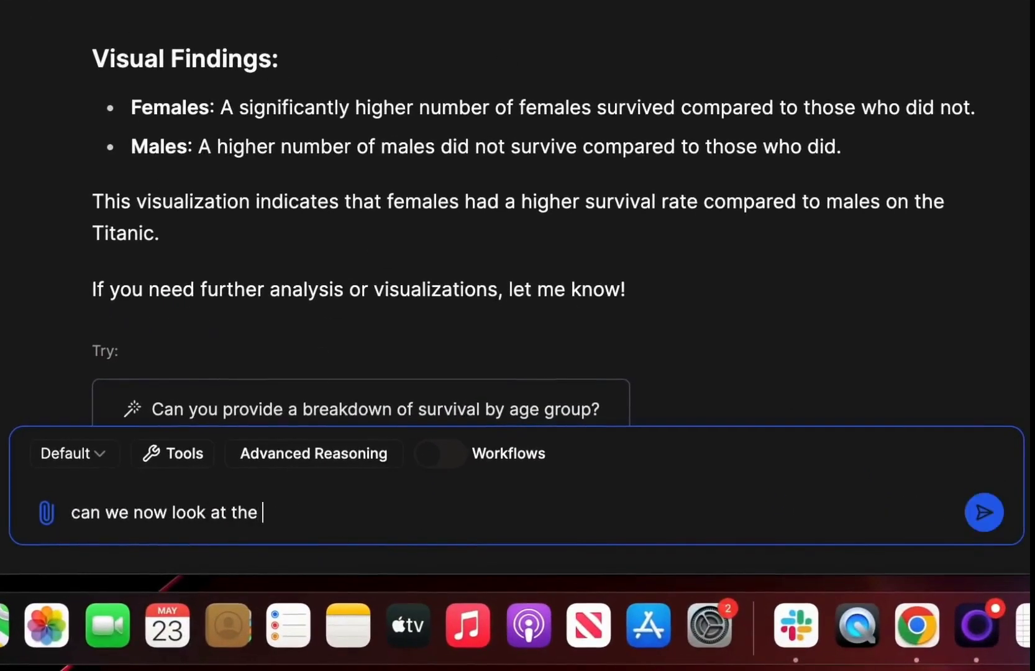
{"action": "type", "text": " fare by survival rate? "}
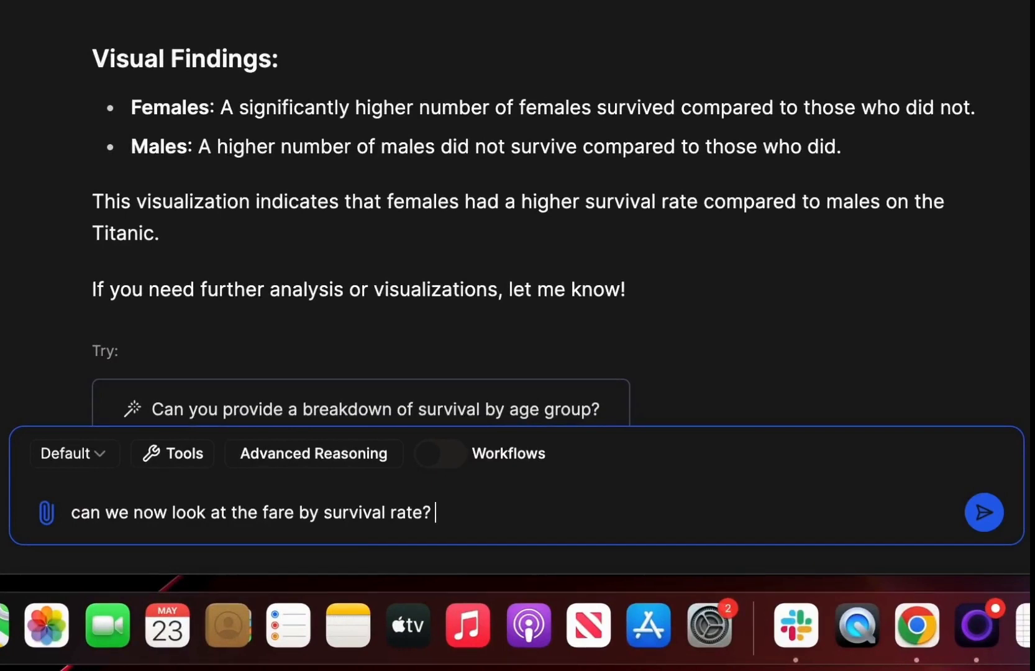
{"action": "type", "text": "please tell me if there are a"}
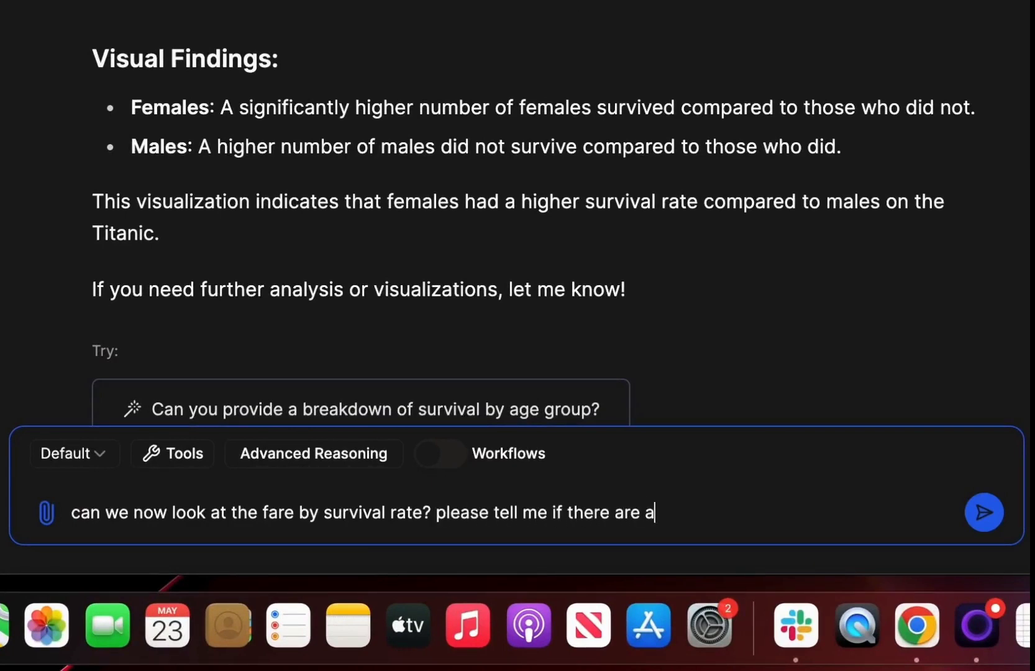
{"action": "type", "text": "ny visual trends"}
{"action": "key", "text": "Return"}
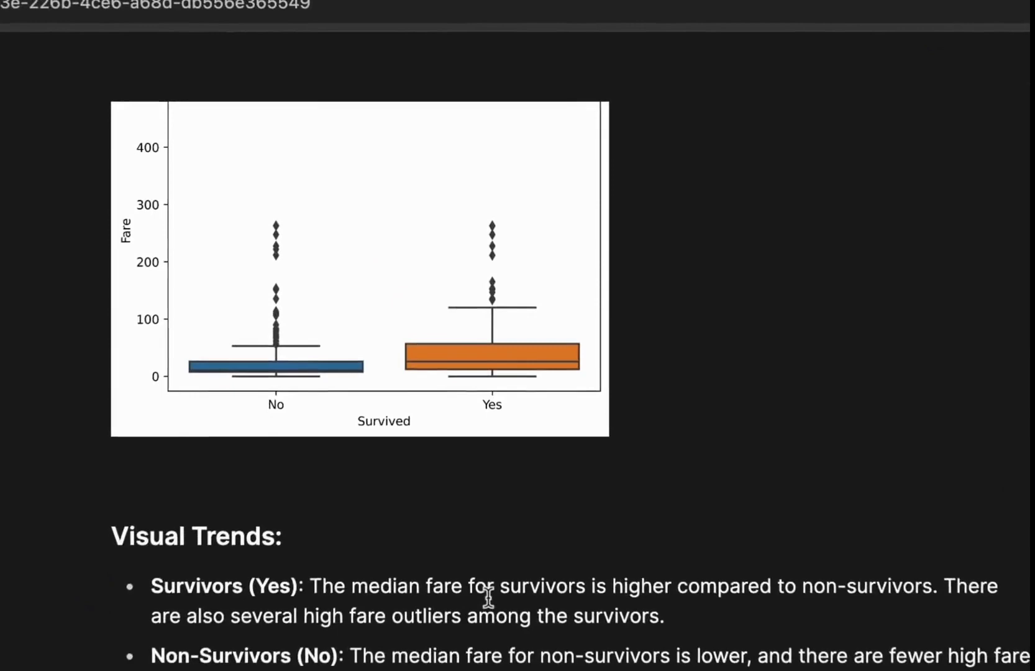
{"action": "scroll", "coordinate": [497, 319], "scroll_direction": "up", "scroll_amount": 2}
{"action": "left_click", "coordinate": [486, 389]}
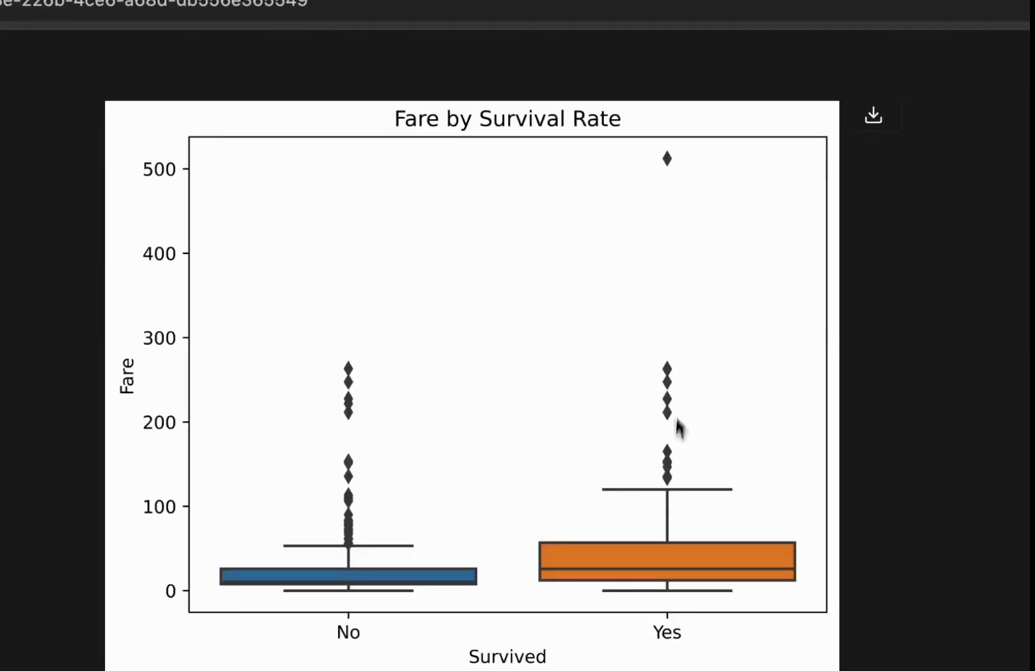
{"action": "scroll", "coordinate": [597, 601], "scroll_direction": "down", "scroll_amount": 1}
{"action": "scroll", "coordinate": [472, 379], "scroll_direction": "down", "scroll_amount": 1}
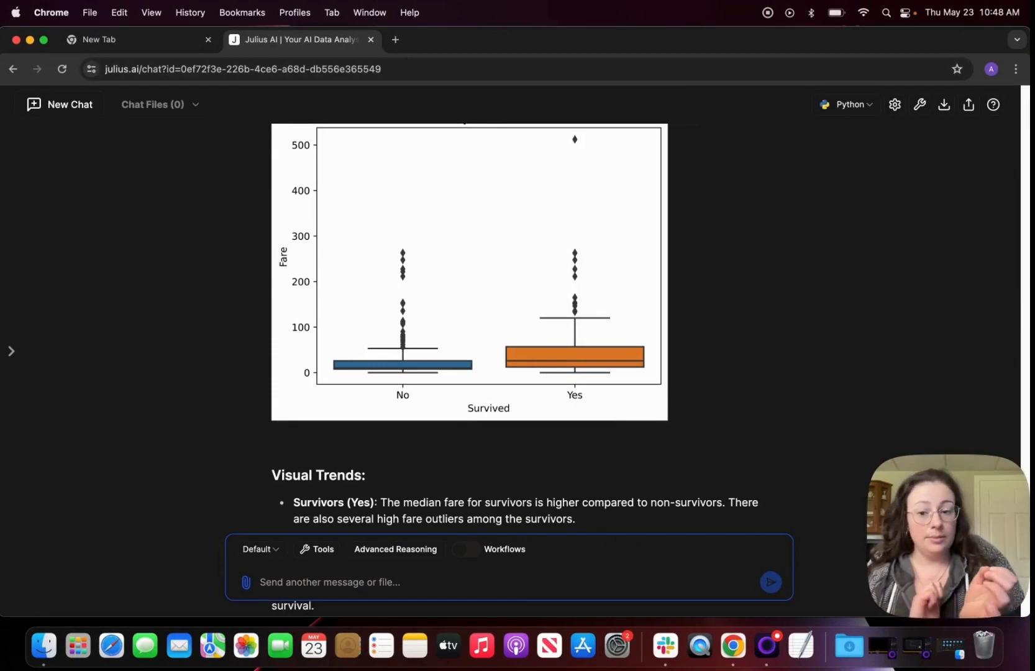
Ask for the fare distribution by embarkment point and any trends in it
{"action": "scroll", "coordinate": [488, 352], "scroll_direction": "down", "scroll_amount": 5}
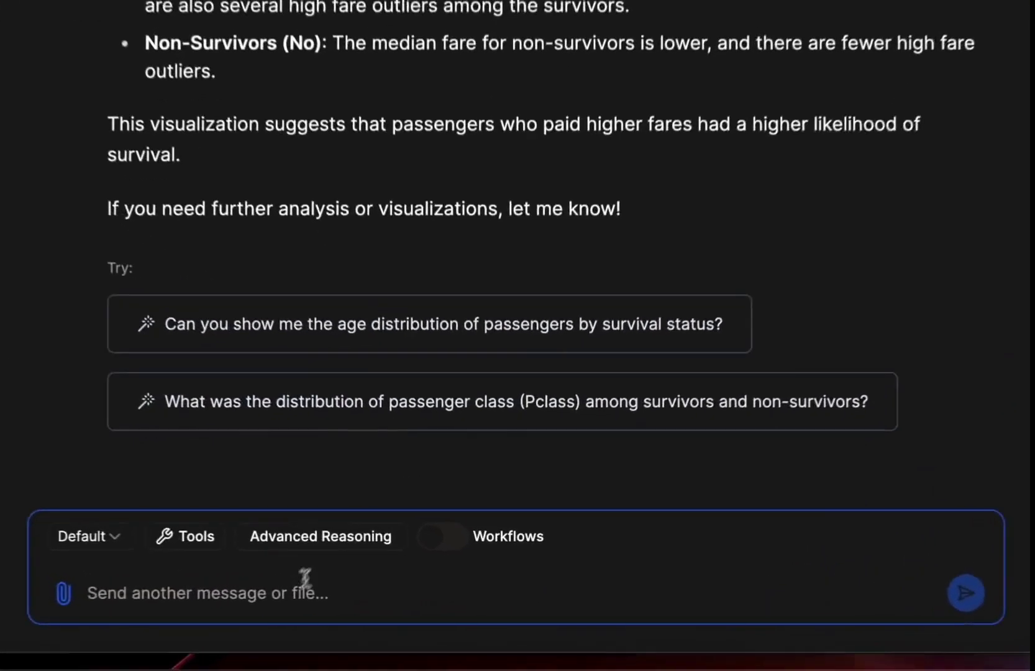
{"action": "left_click", "coordinate": [363, 582]}
{"action": "type", "text": "what is the fare distribution "}
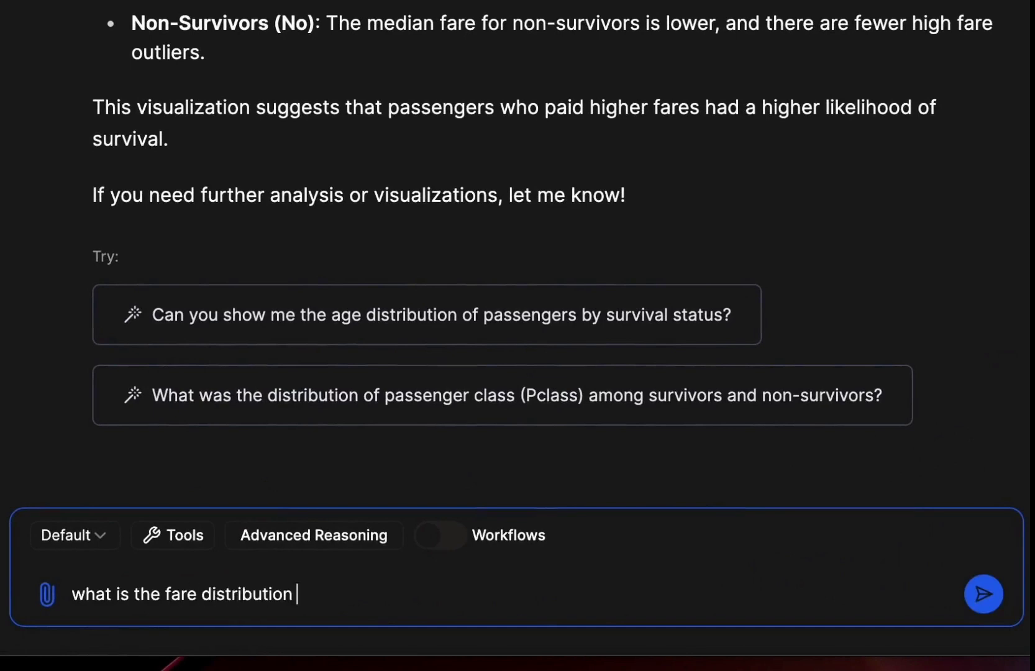
{"action": "type", "text": "by embarkment point? are there any trends for this?"}
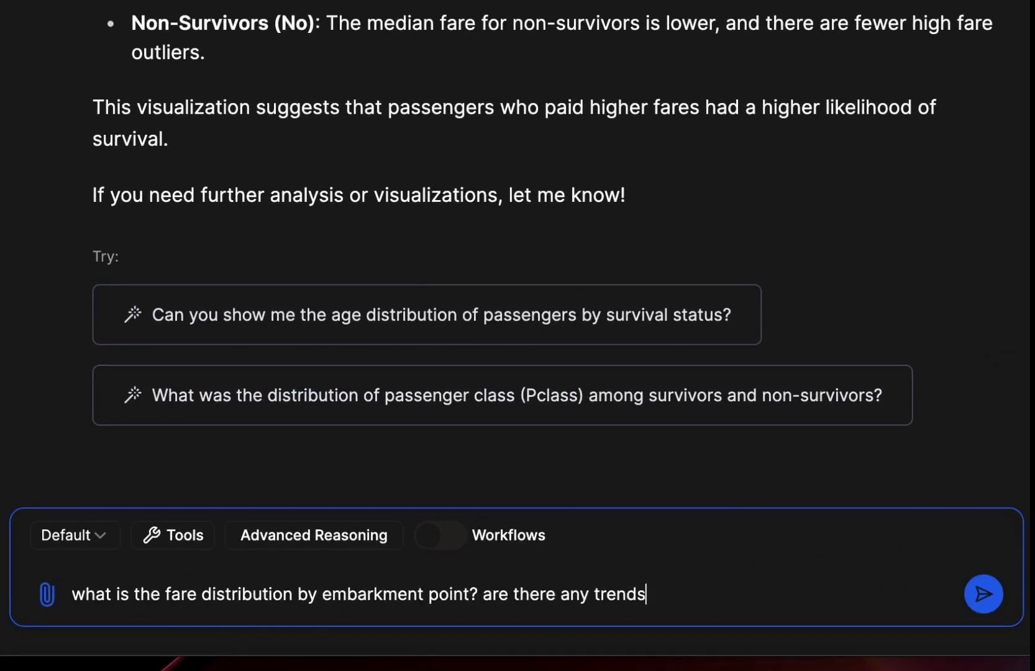
{"action": "key", "text": "Return"}
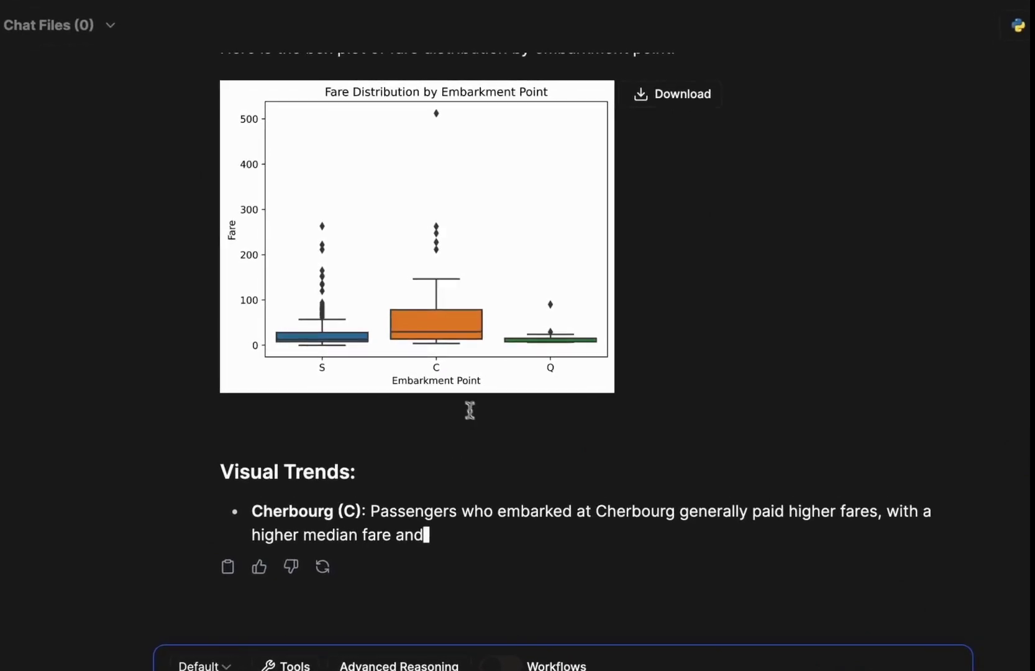
Enlarge the embarkment fare box plot and review the Cherbourg, Queenstown and Southampton trends
{"action": "scroll", "coordinate": [678, 190], "scroll_direction": "up", "scroll_amount": 5}
{"action": "scroll", "coordinate": [470, 204], "scroll_direction": "down", "scroll_amount": 2}
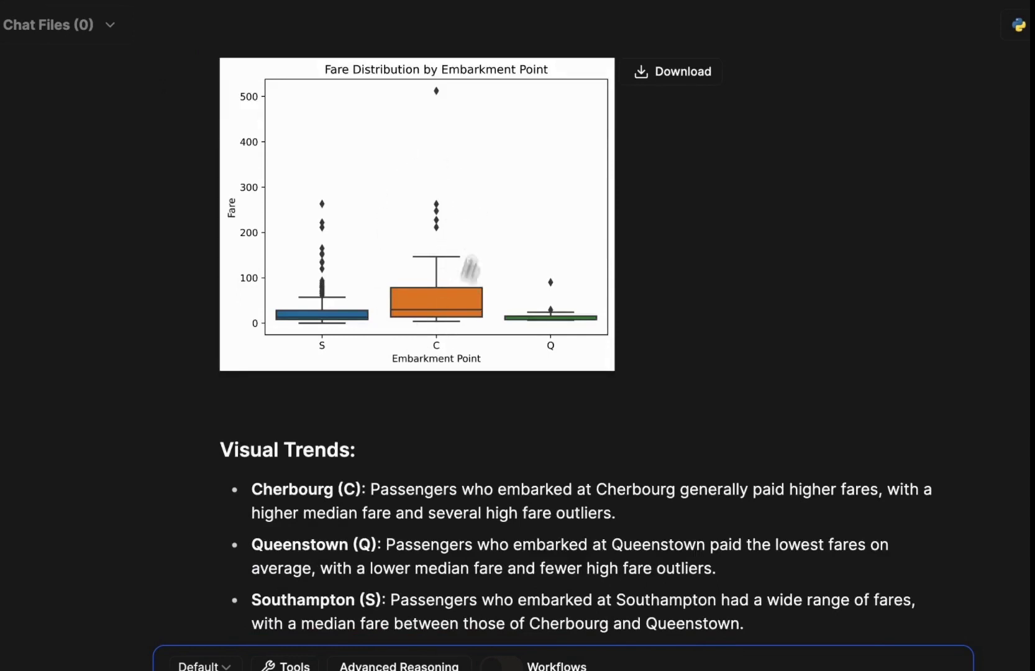
{"action": "left_click", "coordinate": [435, 209]}
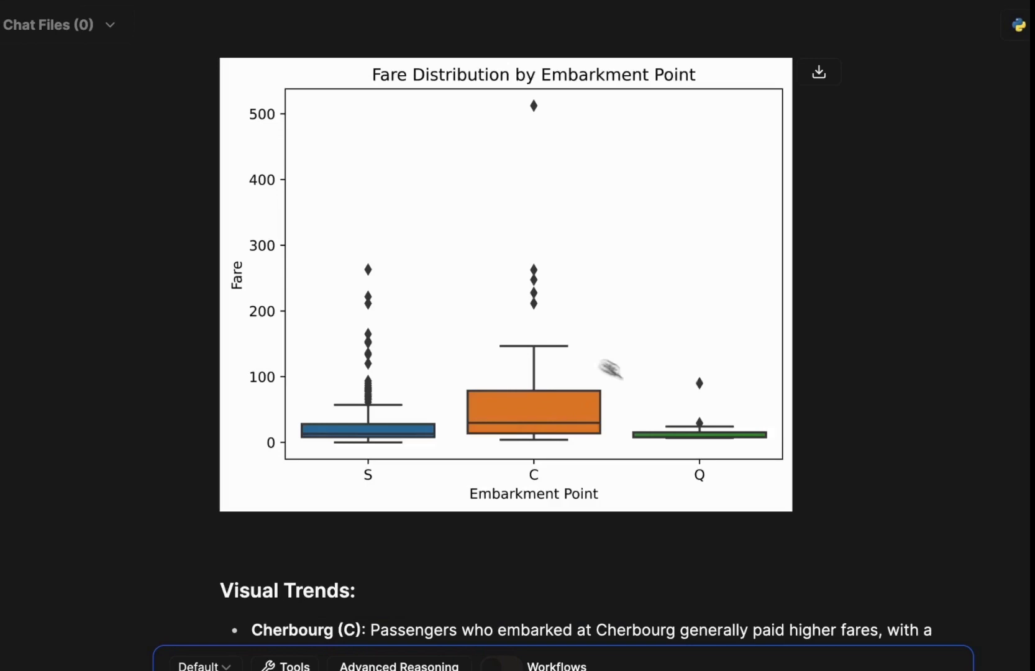
{"action": "scroll", "coordinate": [665, 467], "scroll_direction": "down", "scroll_amount": 3}
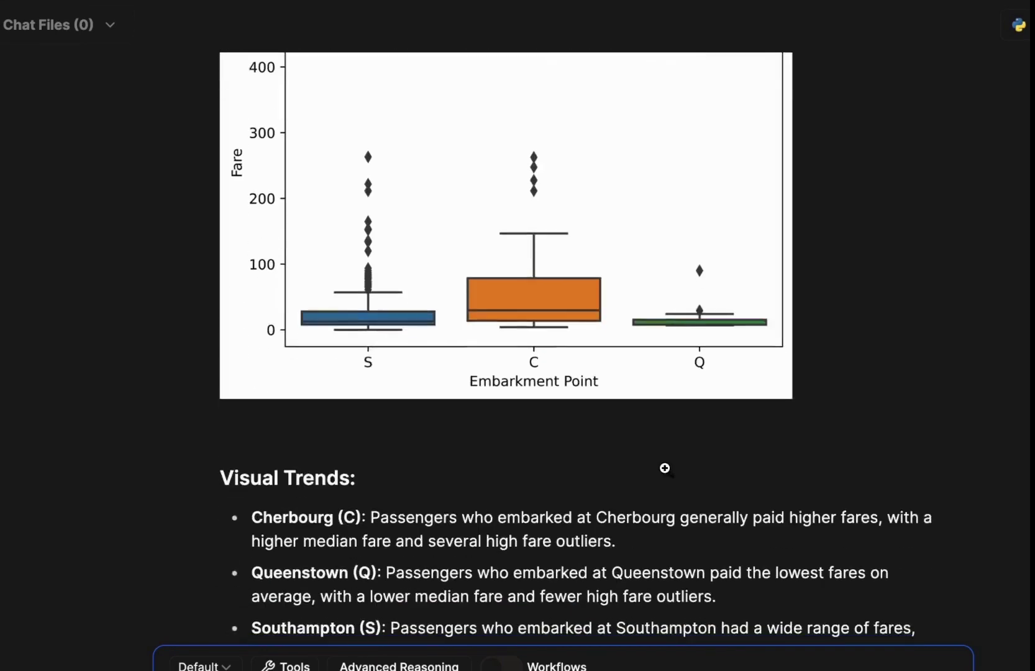
{"action": "scroll", "coordinate": [622, 454], "scroll_direction": "up", "scroll_amount": 3}
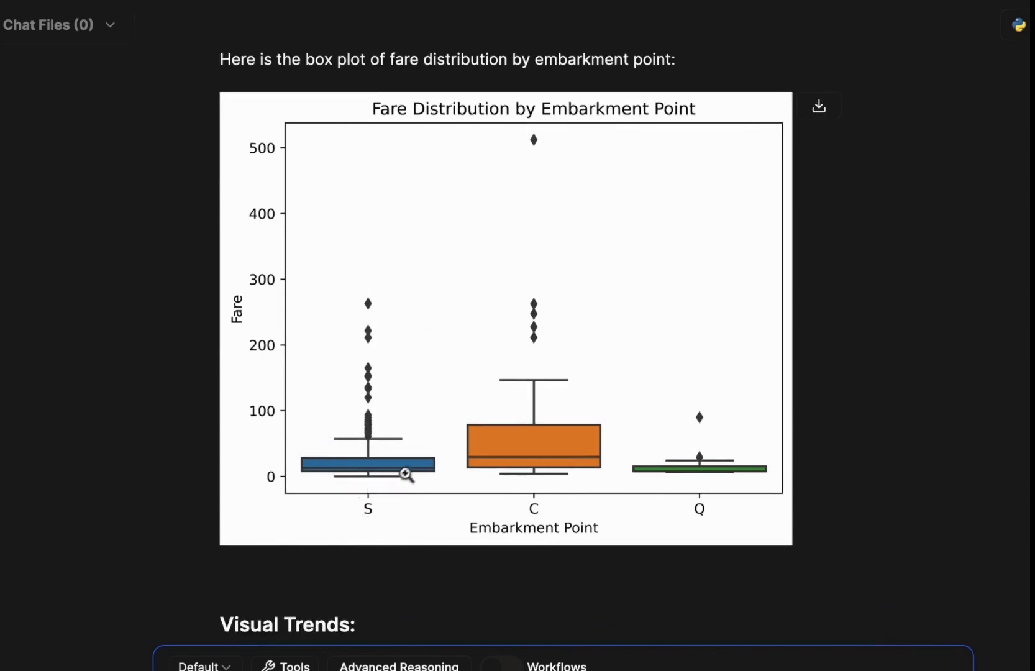
{"action": "scroll", "coordinate": [417, 469], "scroll_direction": "up", "scroll_amount": 1}
{"action": "scroll", "coordinate": [379, 473], "scroll_direction": "down", "scroll_amount": 7}
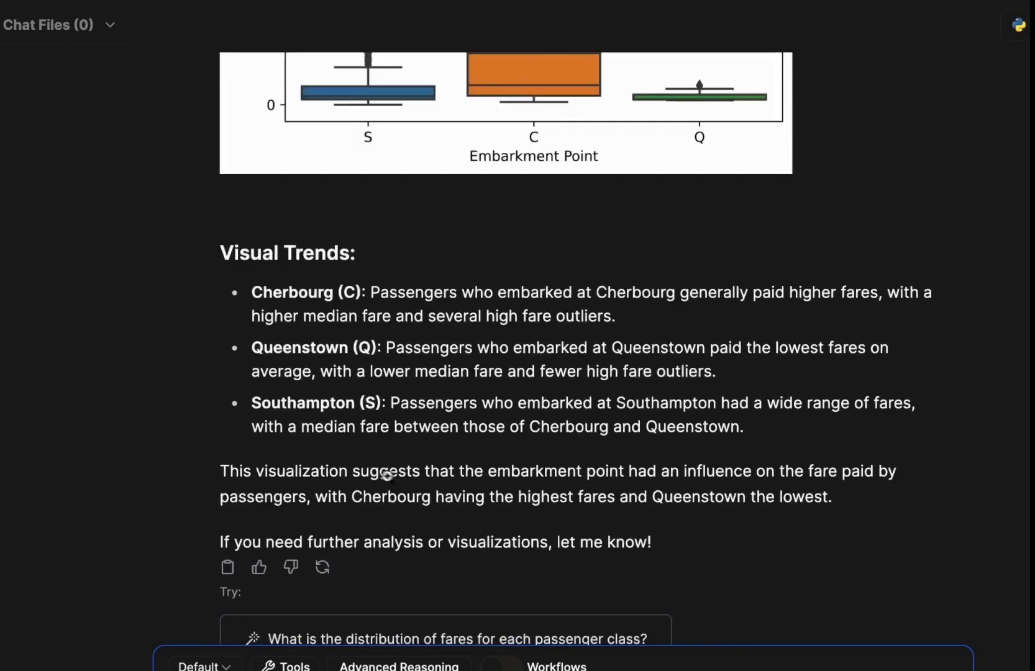
{"action": "scroll", "coordinate": [510, 385], "scroll_direction": "down", "scroll_amount": 1}
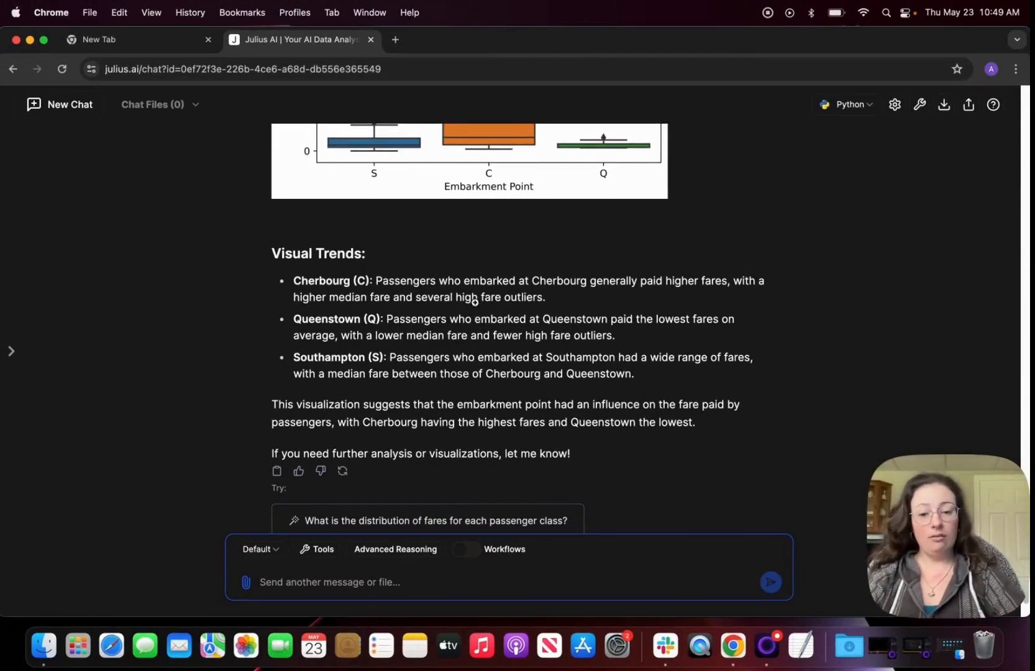
{"action": "scroll", "coordinate": [490, 352], "scroll_direction": "down", "scroll_amount": 3}
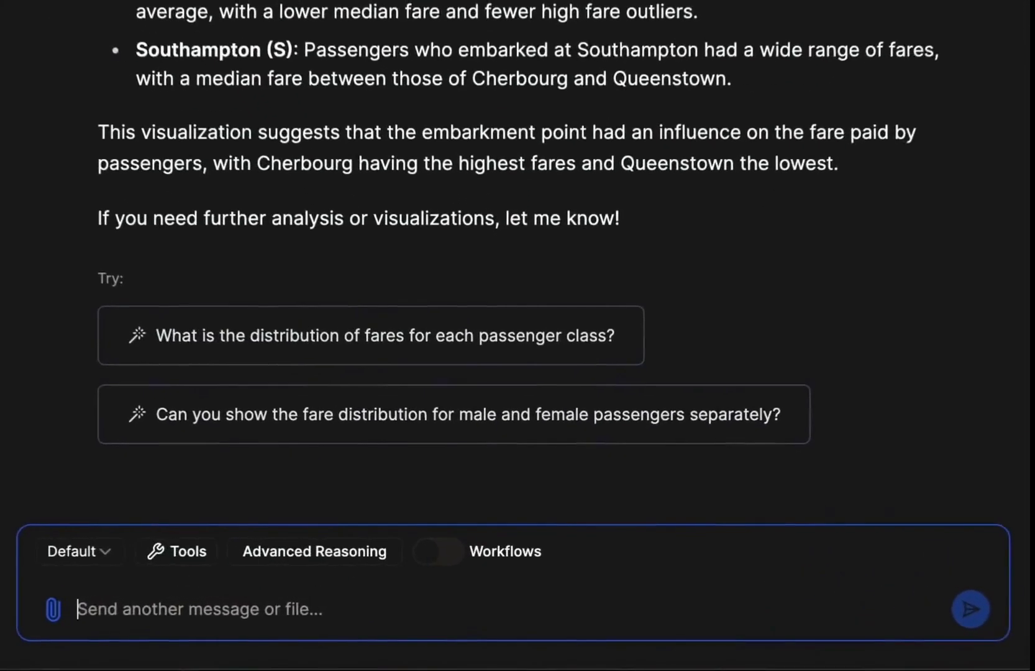
Request a family_size column (sibsp + parch + 1) and a preview of the dataset
{"action": "type", "text": "can we add "}
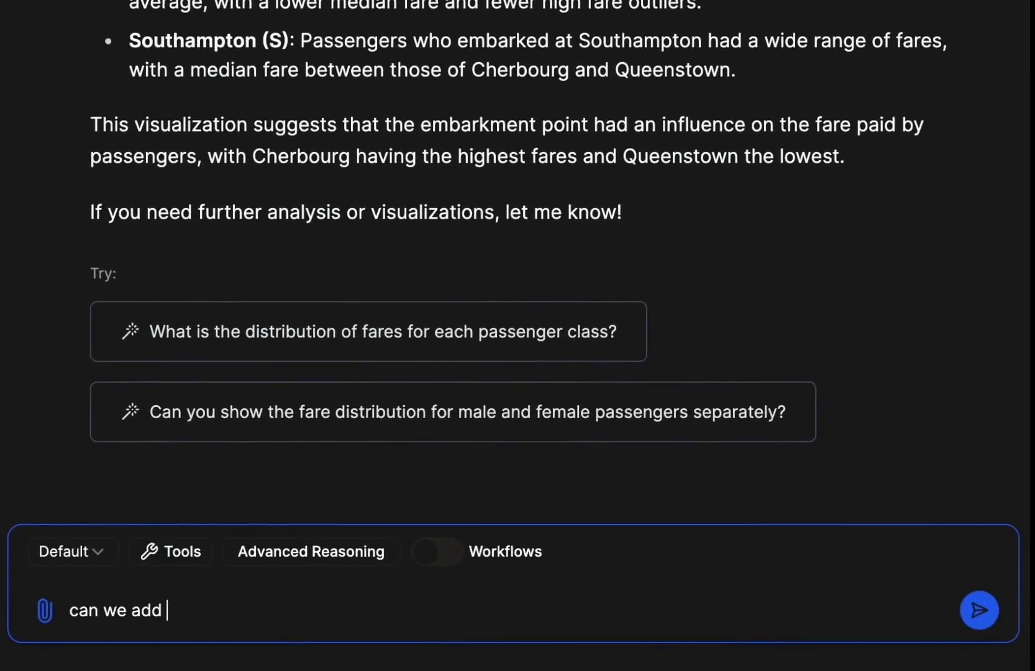
{"action": "type", "text": "in an additional column to this dataset that gives us the averag"}
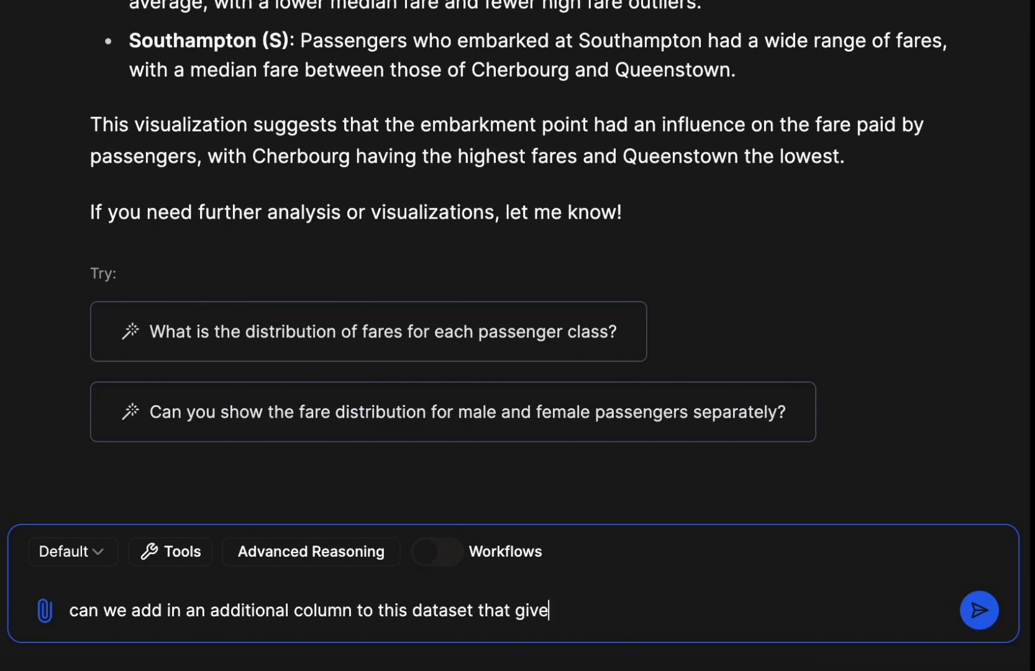
{"action": "key", "text": "BackSpace"}
{"action": "key", "text": "BackSpace"}
{"action": "key", "text": "BackSpace"}
{"action": "key", "text": "BackSpace"}
{"action": "key", "text": "BackSpace"}
{"action": "key", "text": "BackSpace"}
{"action": "type", "text": "family sizes please"}
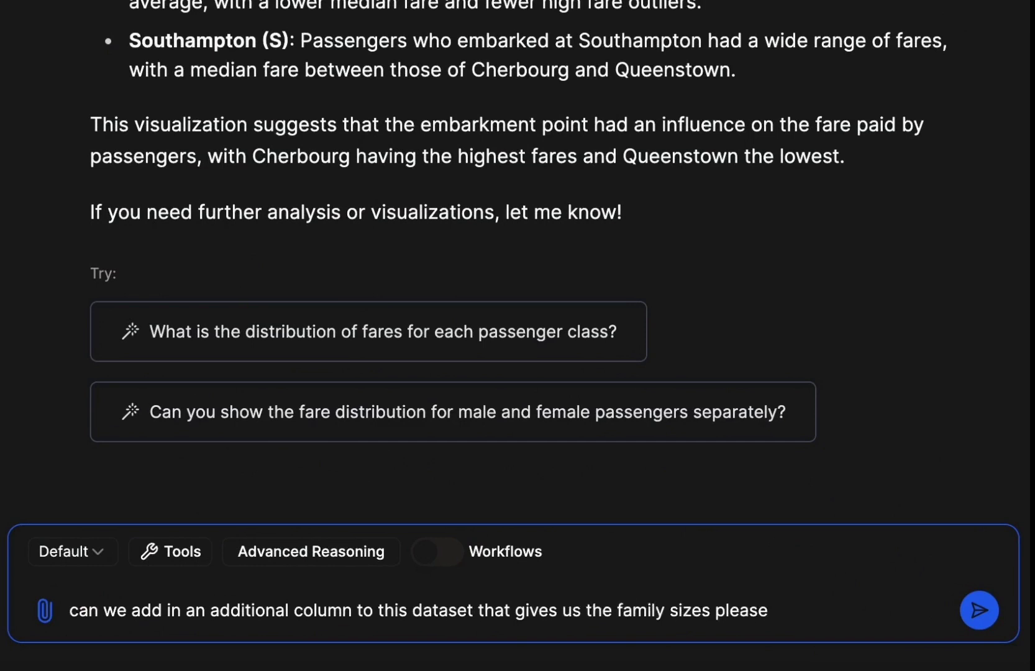
{"action": "type", "text": "? this would be sibsp and parch"}
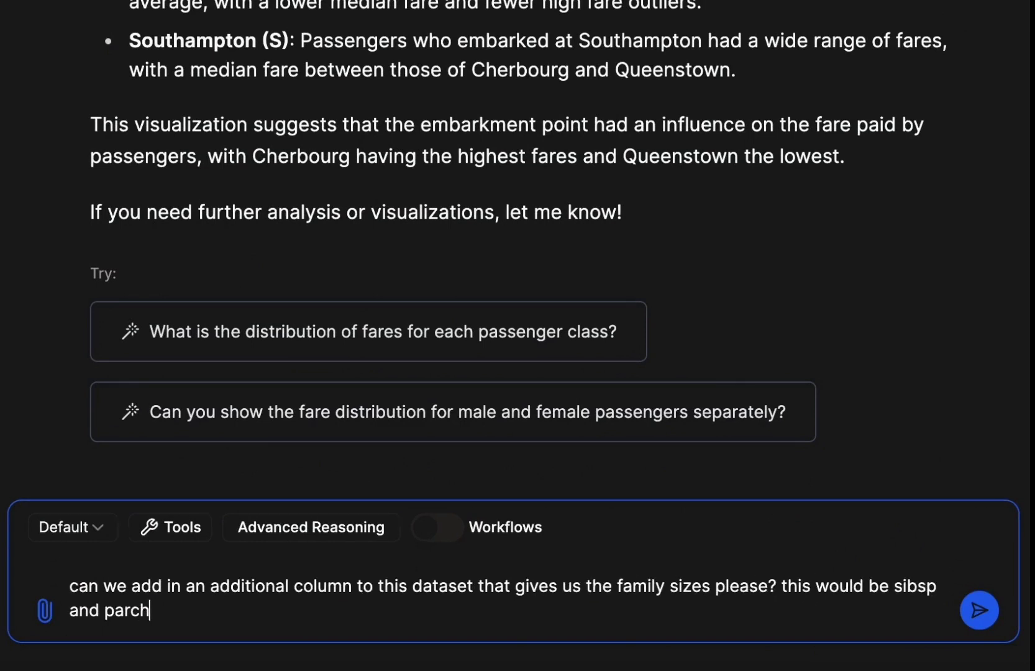
{"action": "type", "text": " plus one. please preview the dataset once you have added this in"}
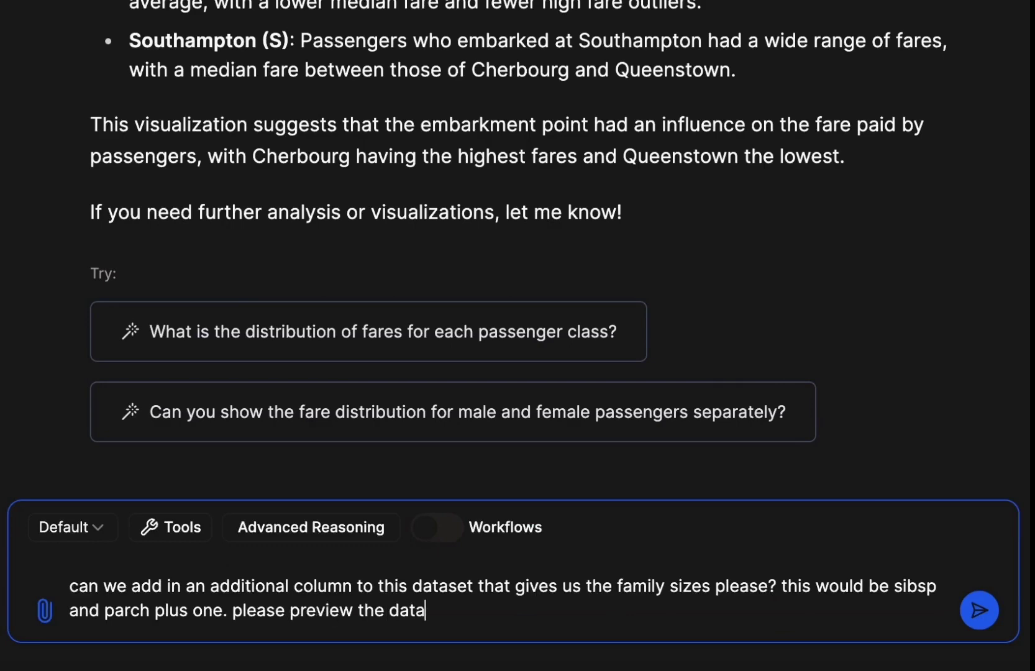
{"action": "key", "text": "Return"}
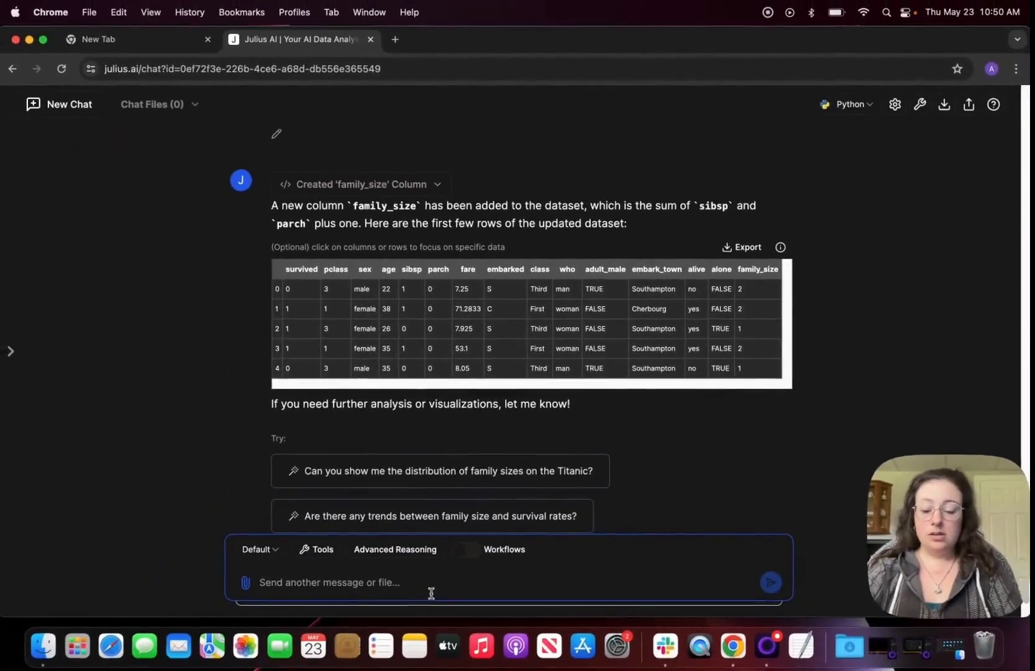
Ask Julius 'what was the average family size on the titanic?' to get the mean family_size
{"action": "type", "text": "what was the average family size on the"}
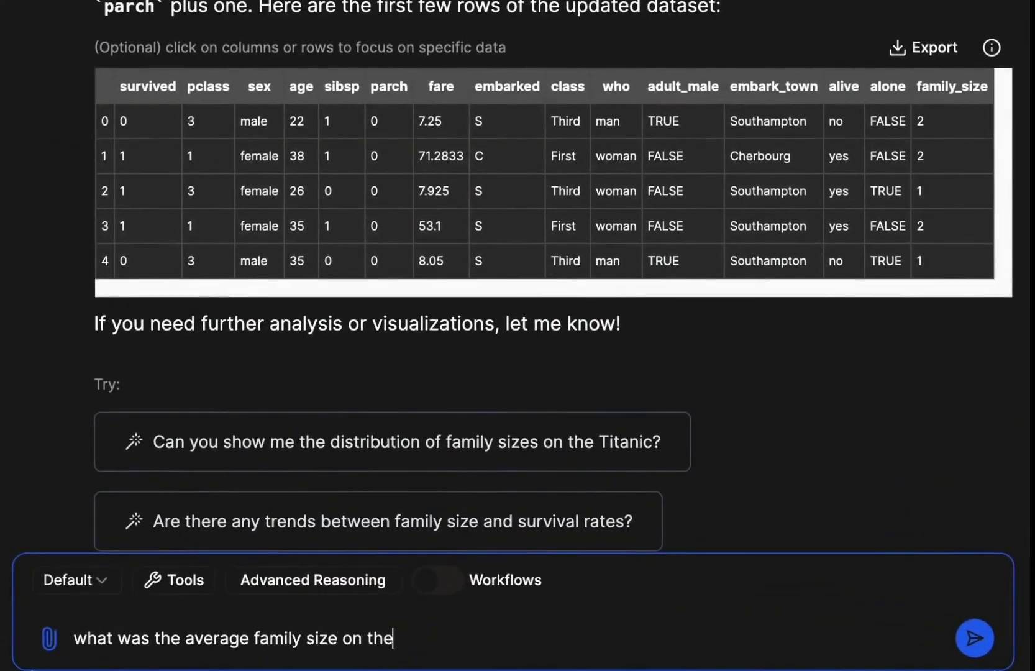
{"action": "type", "text": " titanic?"}
{"action": "key", "text": "Return"}
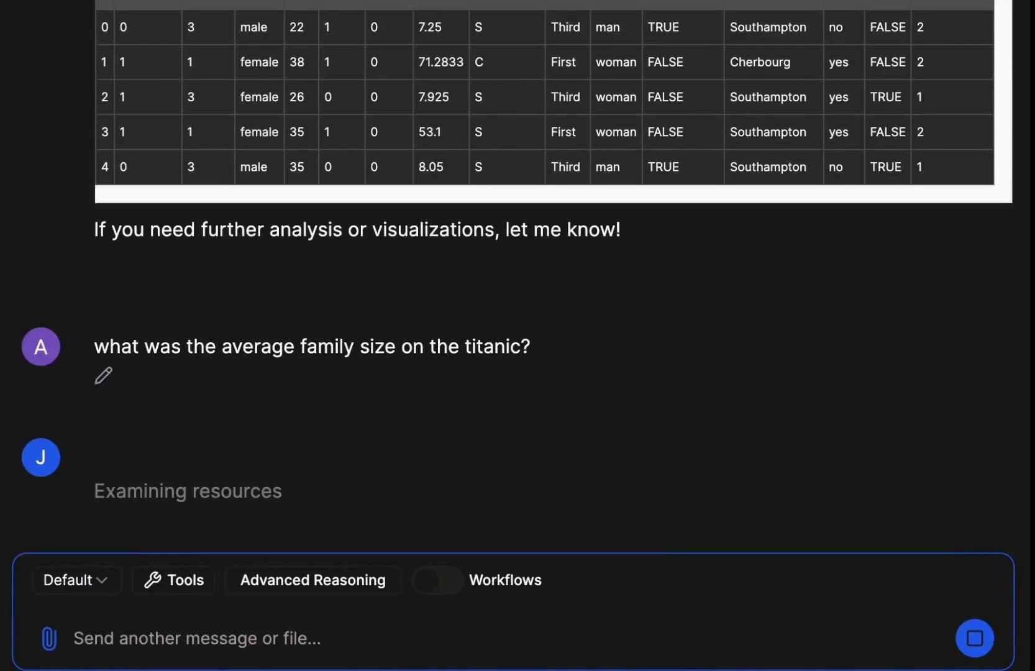